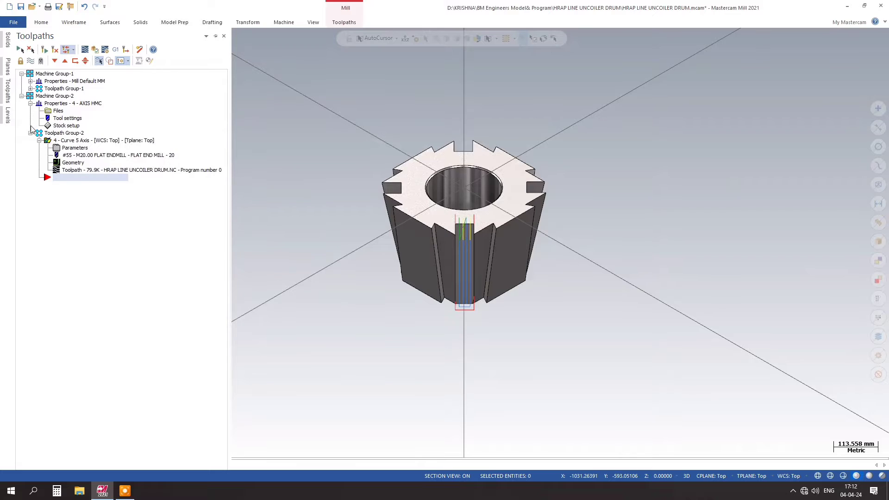
# - Preview the Curve 5 Axis toolpath in Backplot and pin the Toolpaths manager open
pyautogui.click(30, 104)
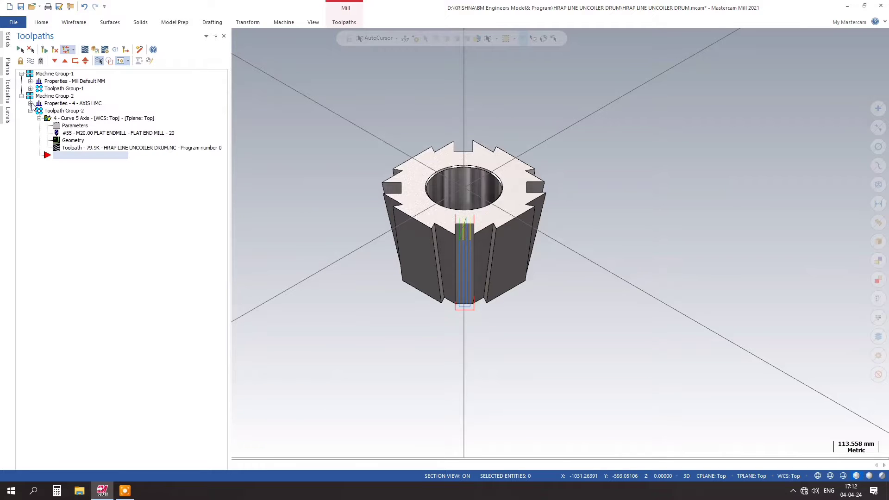
pyautogui.click(72, 149)
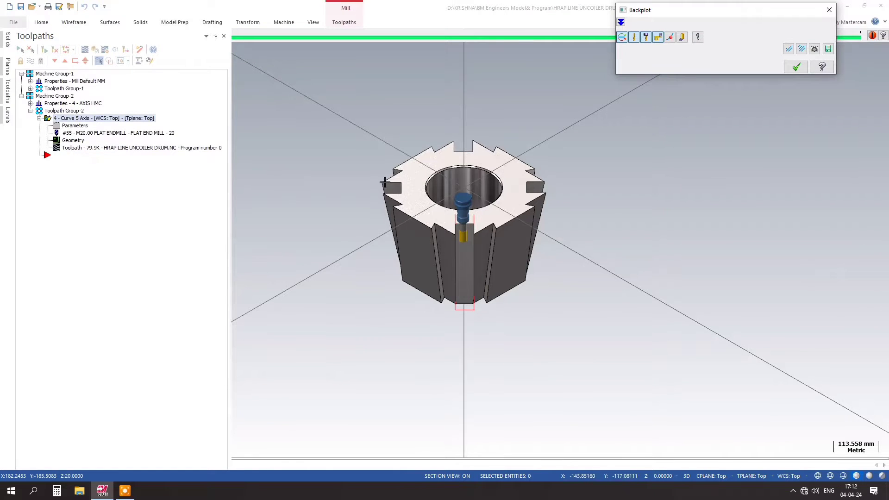
pyautogui.click(795, 68)
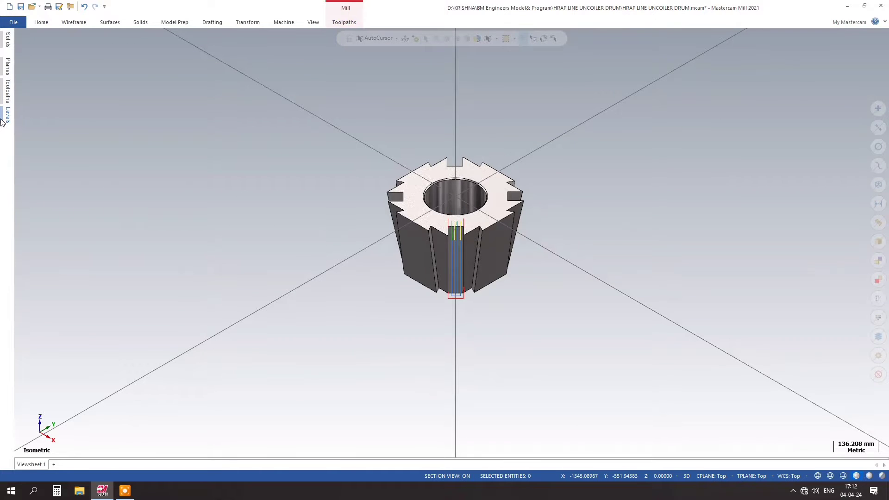
pyautogui.moveTo(5, 91)
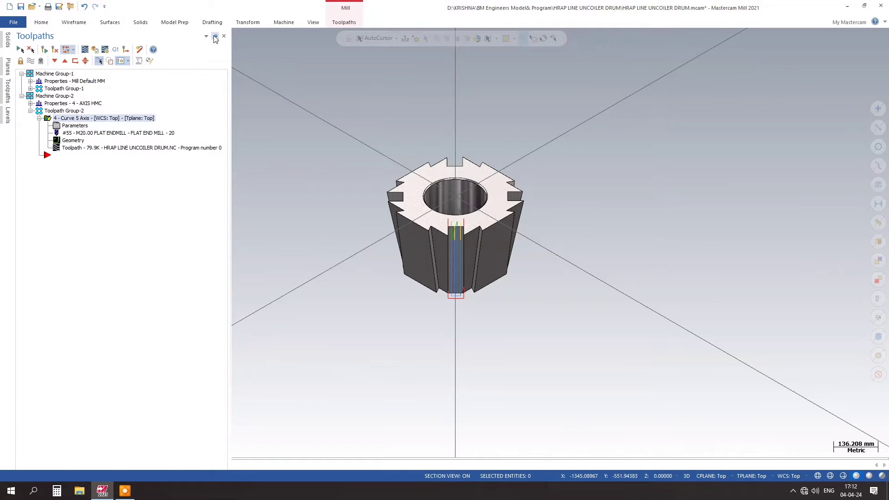
pyautogui.click(214, 36)
# - Backplot the Curve 5 Axis toolpath and examine the tool motion along the drum's slot from several angles
pyautogui.click(111, 148)
pyautogui.scroll(2, 353, 306)
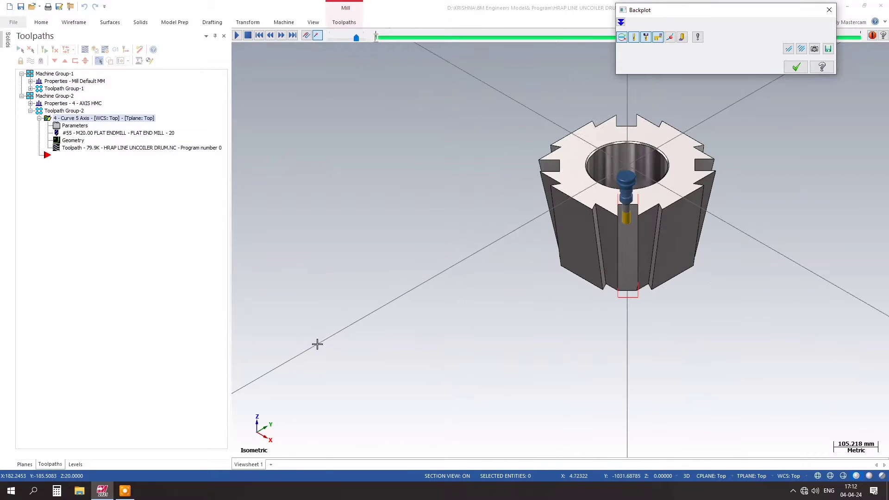
pyautogui.scroll(-1, 318, 344)
pyautogui.scroll(4, 574, 238)
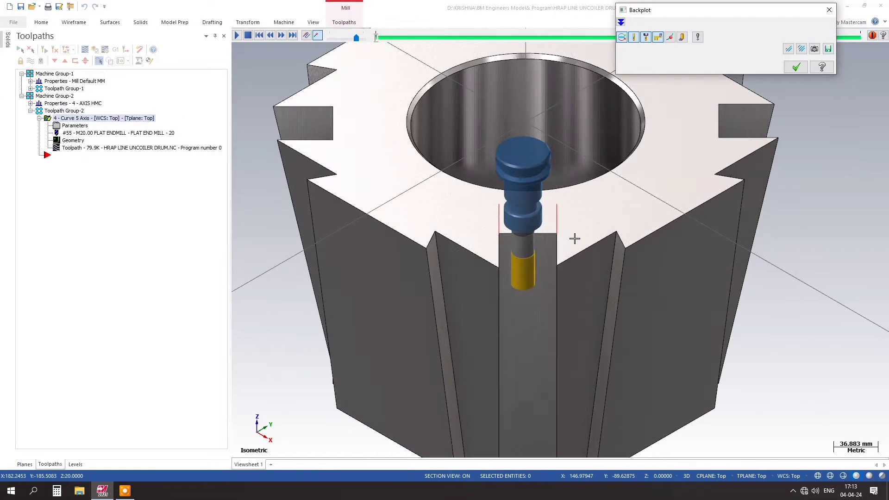
pyautogui.scroll(-1, 482, 219)
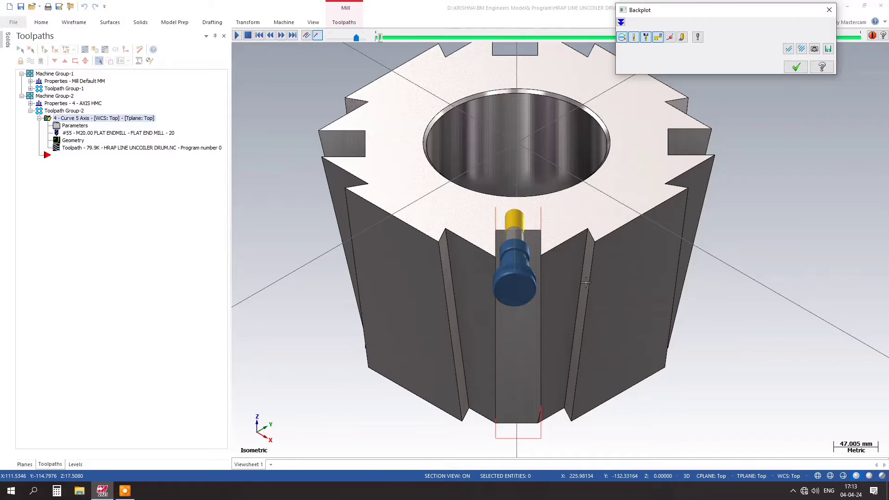
pyautogui.moveTo(586, 282); pyautogui.dragTo(426, 254, button='middle')
pyautogui.moveTo(496, 303); pyautogui.dragTo(627, 347, button='middle')
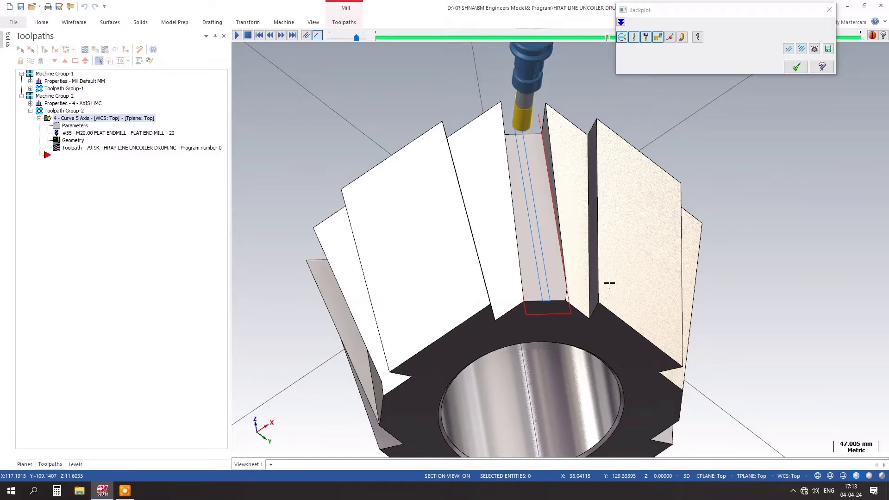
pyautogui.moveTo(598, 283); pyautogui.dragTo(568, 284, button='middle')
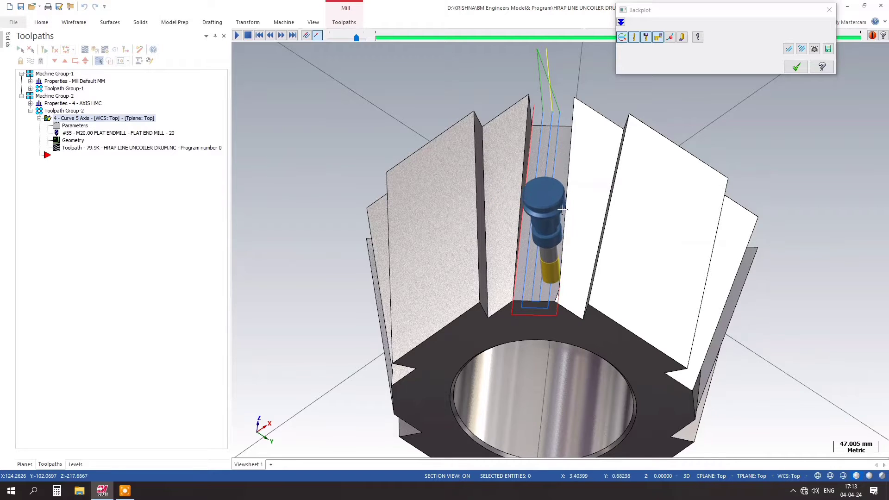
pyautogui.moveTo(562, 209); pyautogui.dragTo(587, 235, button='middle')
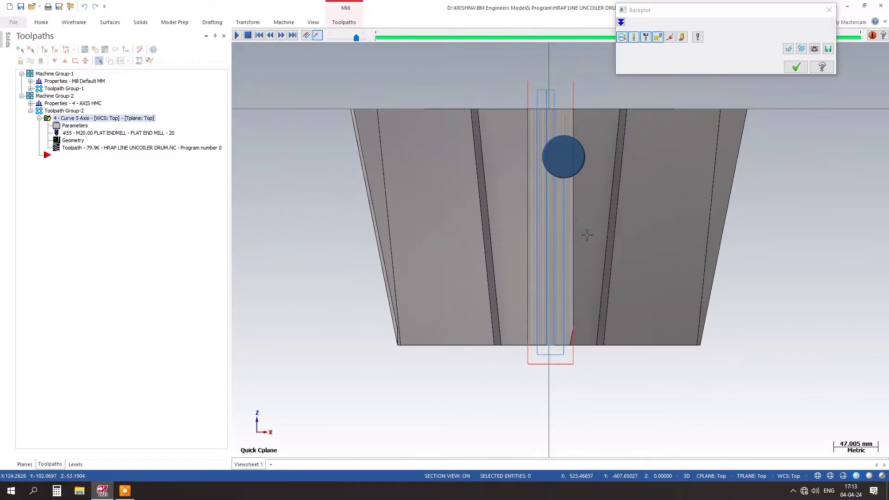
pyautogui.moveTo(555, 210); pyautogui.dragTo(484, 215, button='middle')
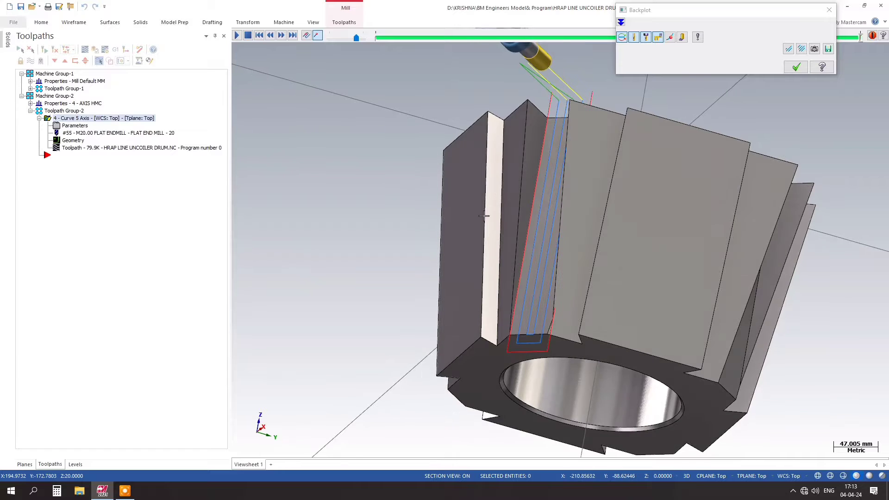
pyautogui.scroll(-2, 484, 216)
pyautogui.click(796, 67)
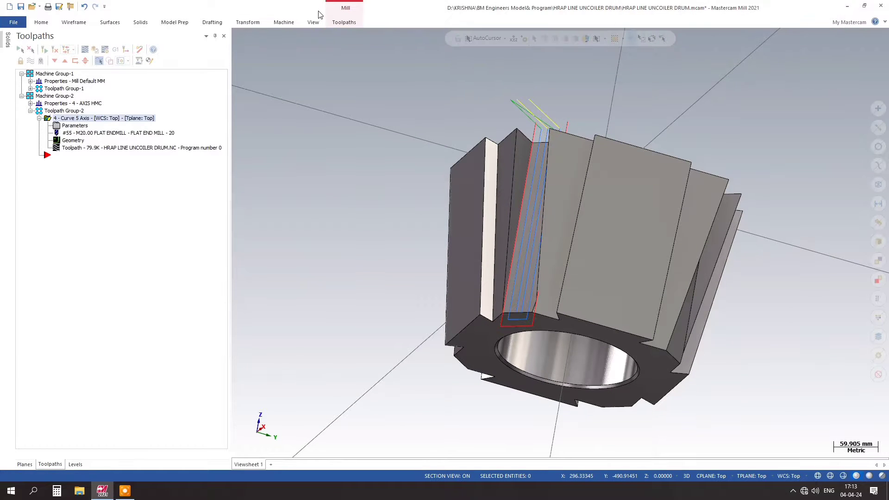
# - Open the Curve 5 Axis operation's parameters and set the flat end mill's cutting speed (CS) to 250
pyautogui.click(344, 22)
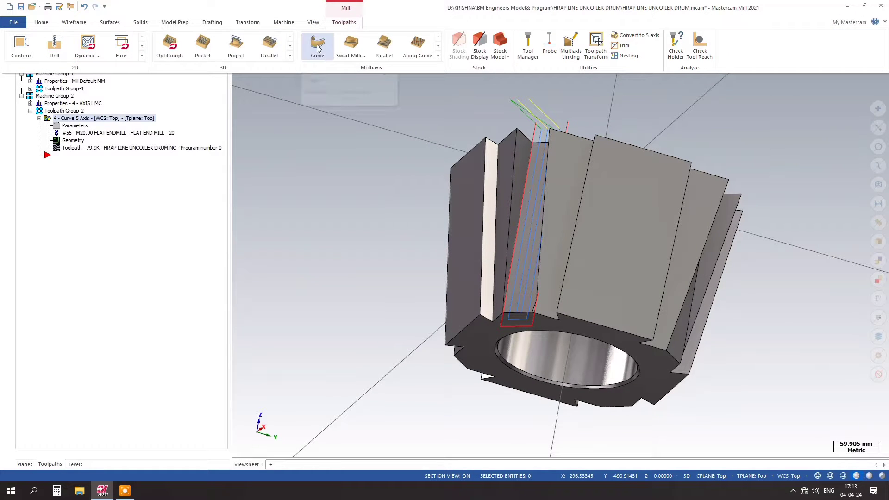
pyautogui.click(75, 126)
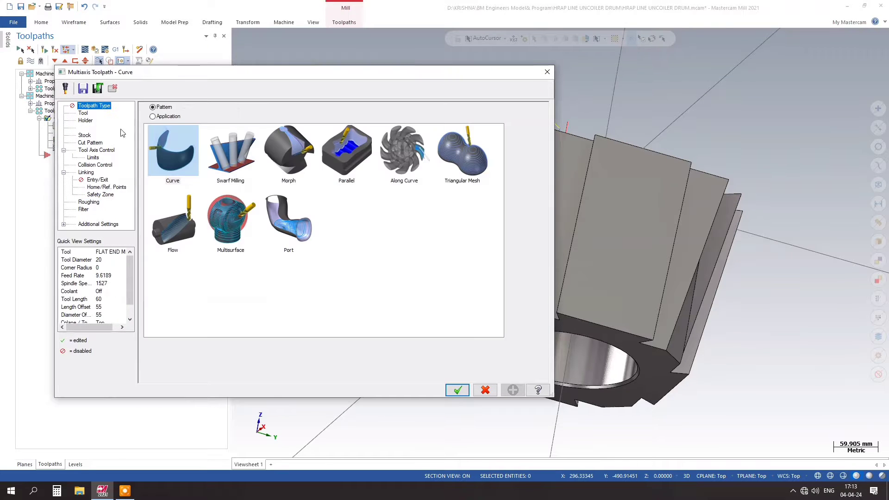
pyautogui.click(83, 113)
pyautogui.press('Tab')
pyautogui.press('Tab')
pyautogui.press('Tab')
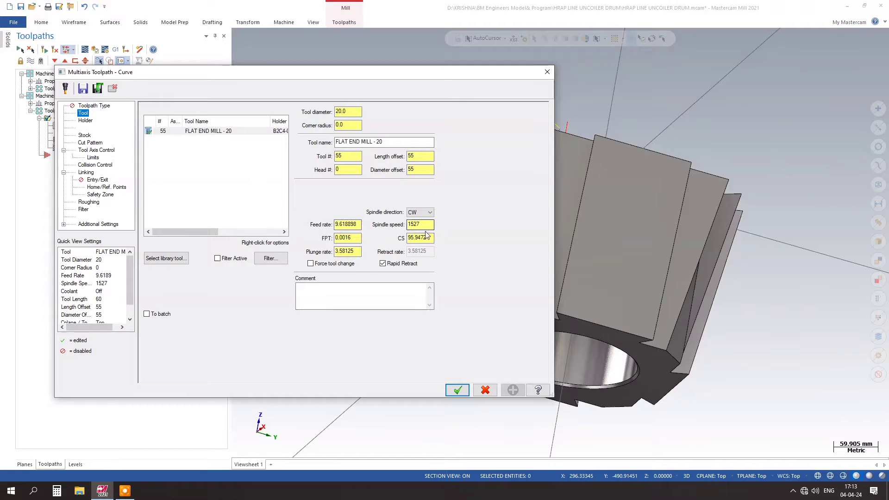
pyautogui.write('250')
pyautogui.hotkey('shift', 'Tab')
# - Set the flat end mill's feed per tooth (FPT) to 0.15
pyautogui.write('0')
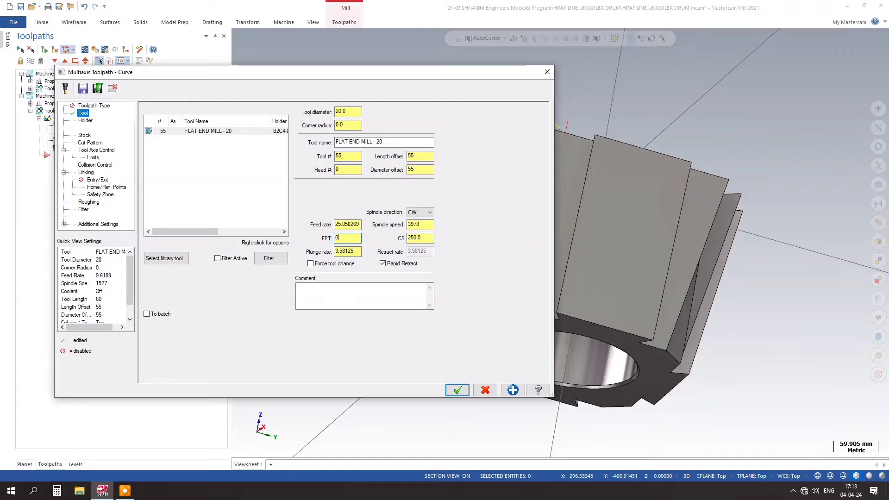
pyautogui.write('.2')
pyautogui.press('Return')
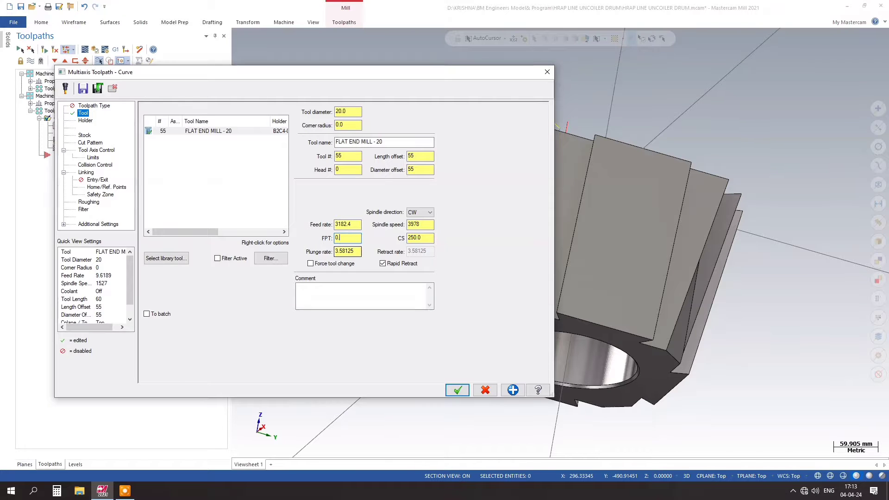
pyautogui.write('0.15')
pyautogui.press('Return')
# - Set the plunge rate to 150 and enter 20EM as the operation comment
pyautogui.doubleClick(357, 251)
pyautogui.write('150')
pyautogui.press('Return')
pyautogui.click(364, 295)
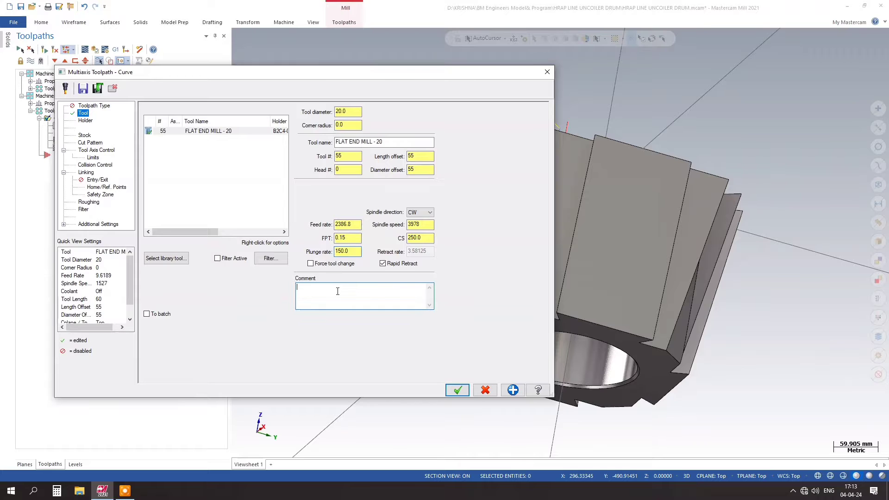
pyautogui.write('20EM')
# - Review the holder and stock settings and inspect the slot chain used by the 3D Curves cut pattern
pyautogui.click(85, 120)
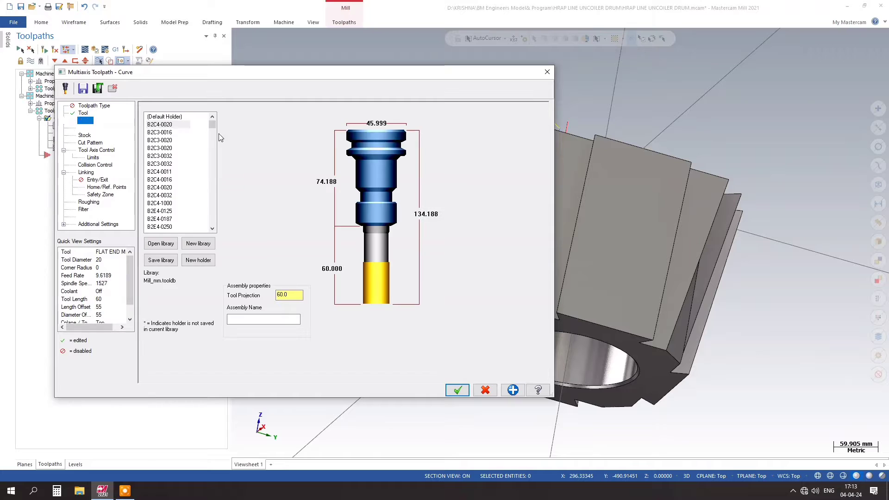
pyautogui.click(82, 134)
pyautogui.click(90, 143)
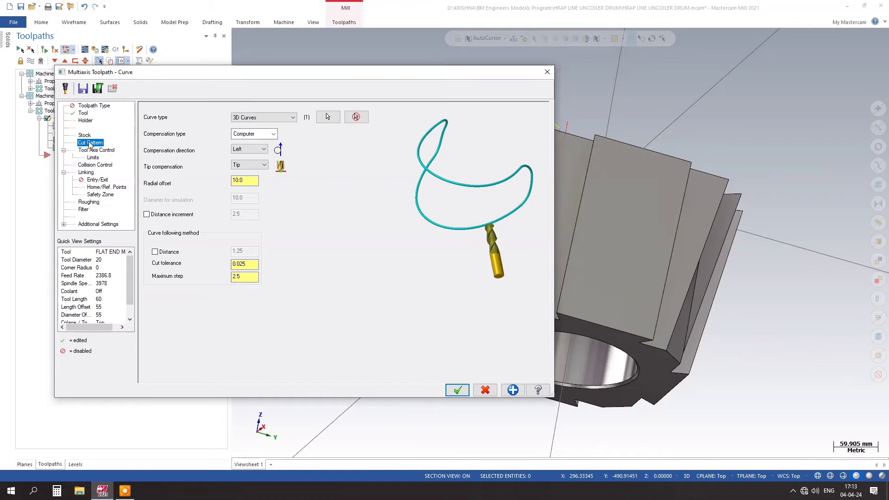
pyautogui.click(276, 120)
pyautogui.click(277, 124)
pyautogui.click(328, 117)
pyautogui.click(32, 135)
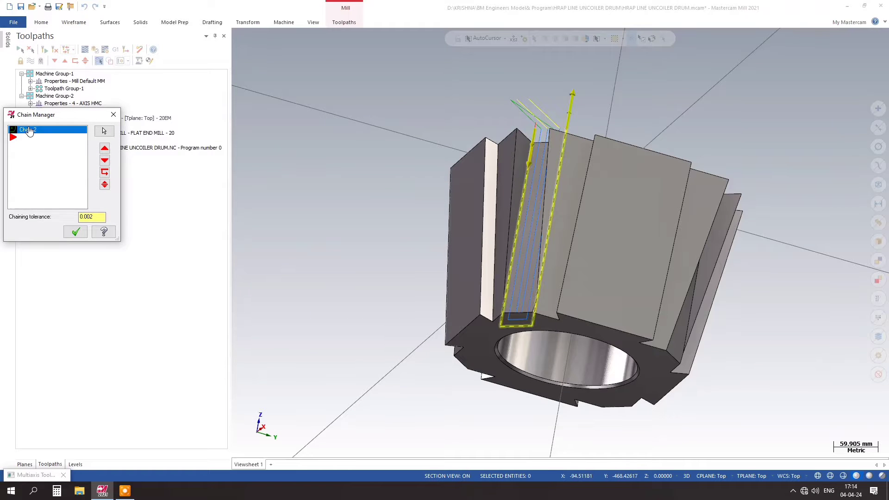
pyautogui.moveTo(333, 181); pyautogui.dragTo(274, 181, button='middle')
pyautogui.click(75, 232)
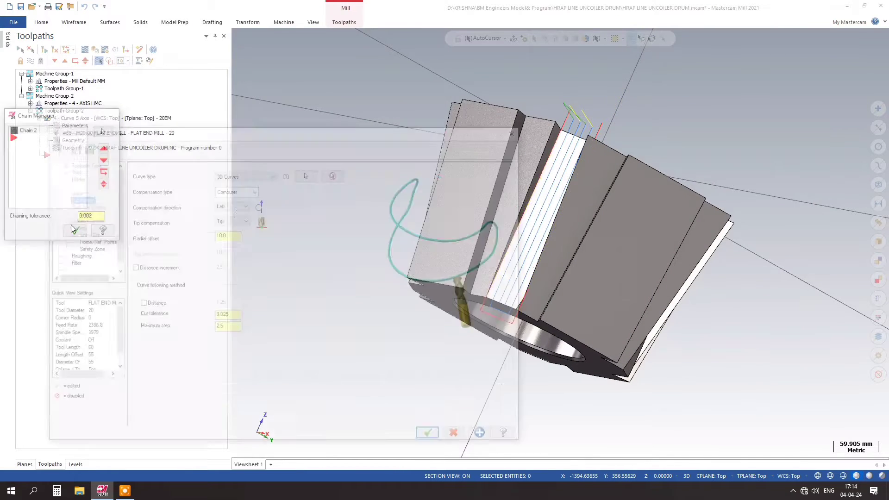
# - Choose Computer as the cut pattern's compensation type and check the radial offset
pyautogui.click(273, 134)
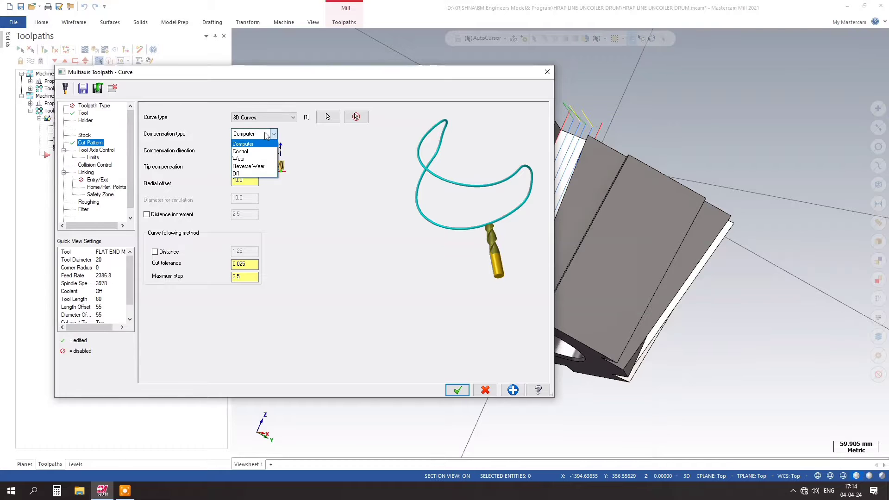
pyautogui.click(245, 139)
pyautogui.click(244, 180)
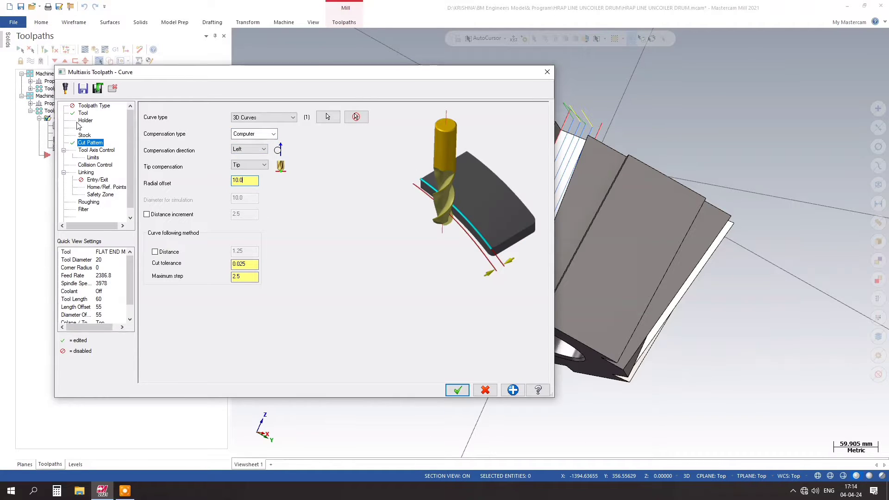
# - Replace the operation comment with the copied tool name FLAT END MILL - 20
pyautogui.click(83, 113)
pyautogui.click(350, 145)
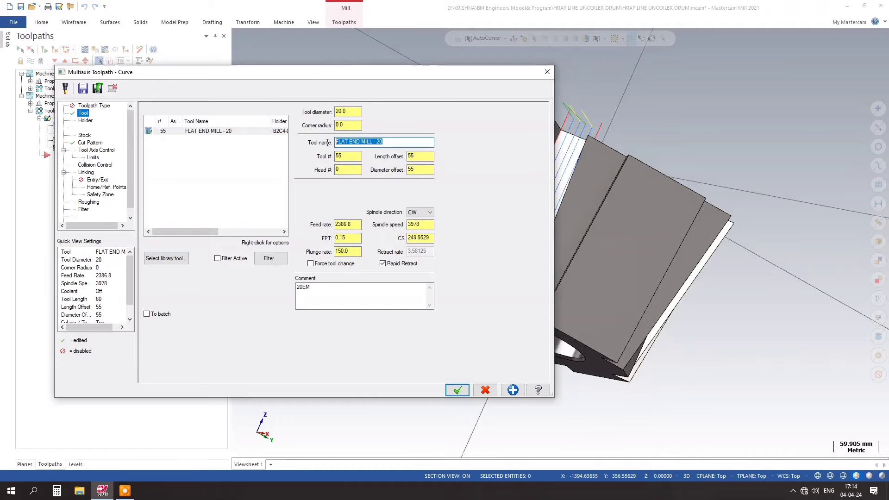
pyautogui.rightClick(366, 145)
pyautogui.click(396, 173)
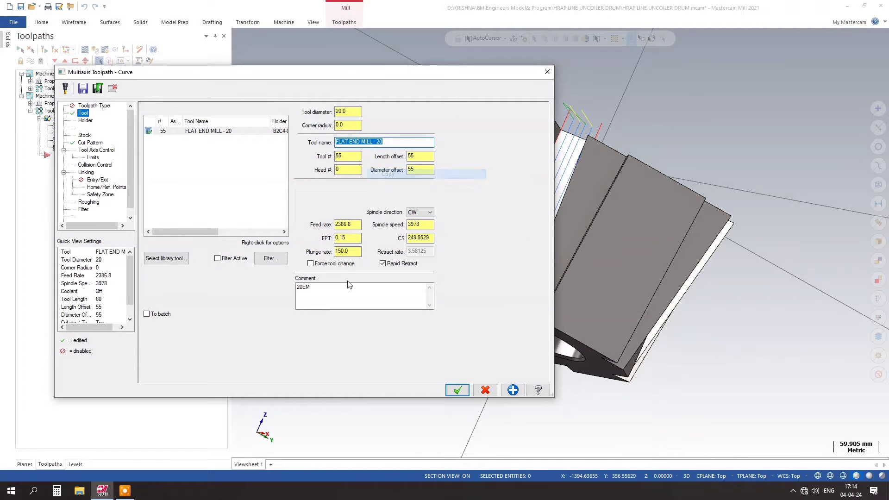
pyautogui.moveTo(343, 287); pyautogui.dragTo(275, 292)
pyautogui.rightClick(329, 293)
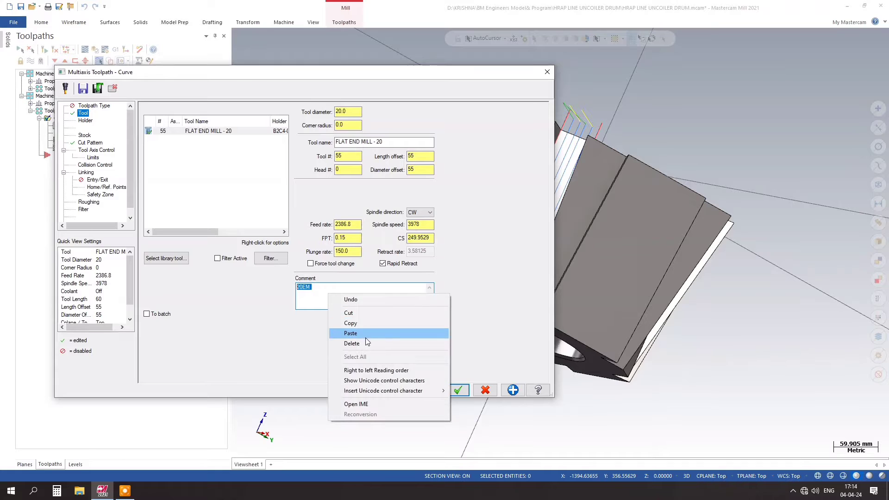
pyautogui.click(363, 332)
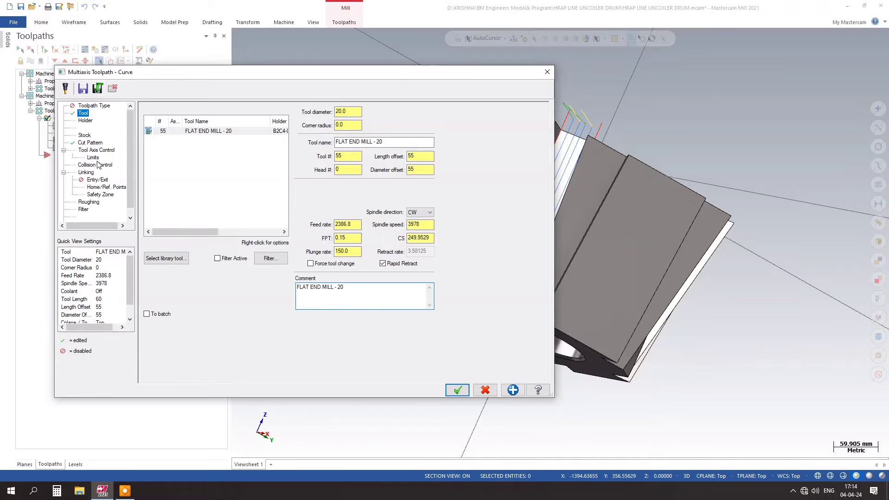
# - Choose Surface as the tool axis control and check the slot surface selection used for it
pyautogui.click(91, 142)
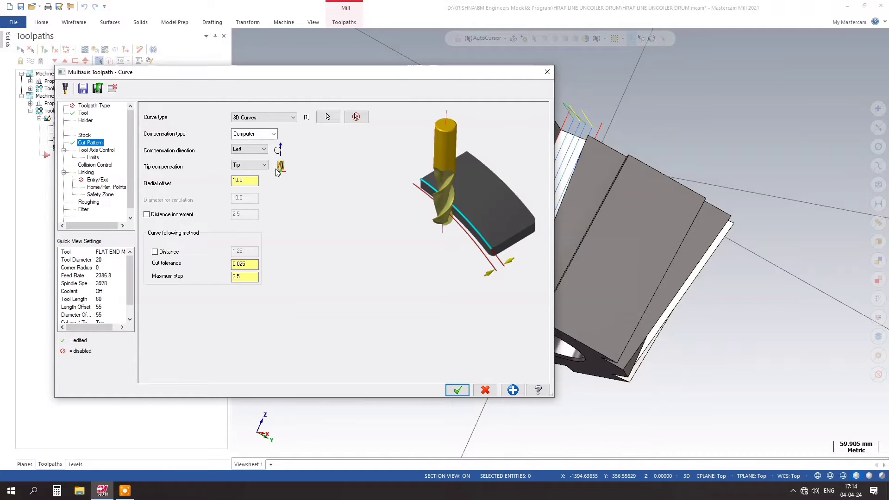
pyautogui.click(101, 151)
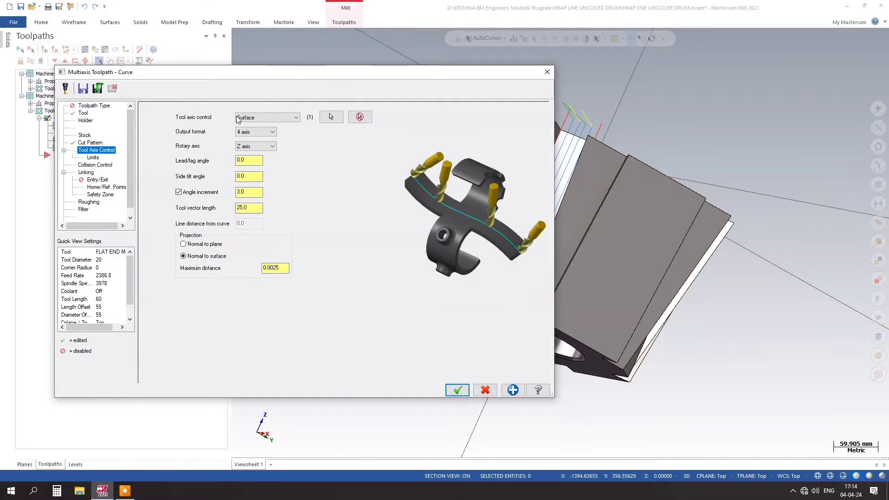
pyautogui.click(294, 117)
pyautogui.click(282, 120)
pyautogui.click(331, 117)
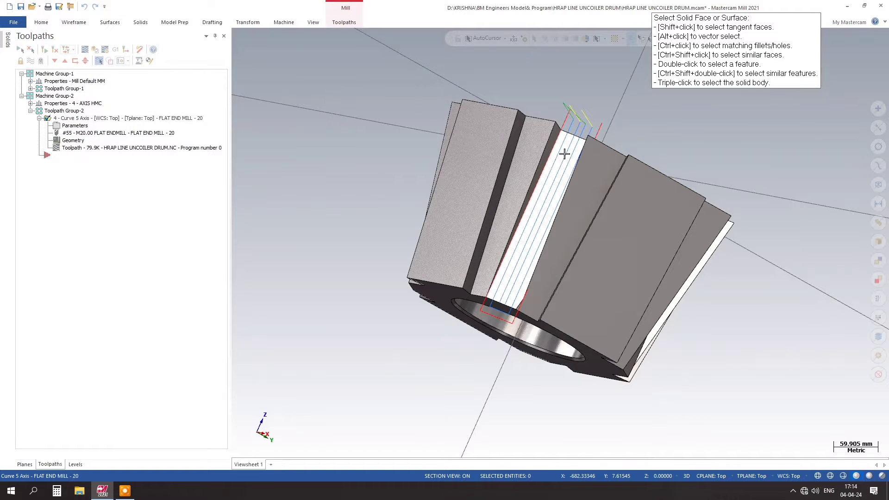
pyautogui.click(529, 59)
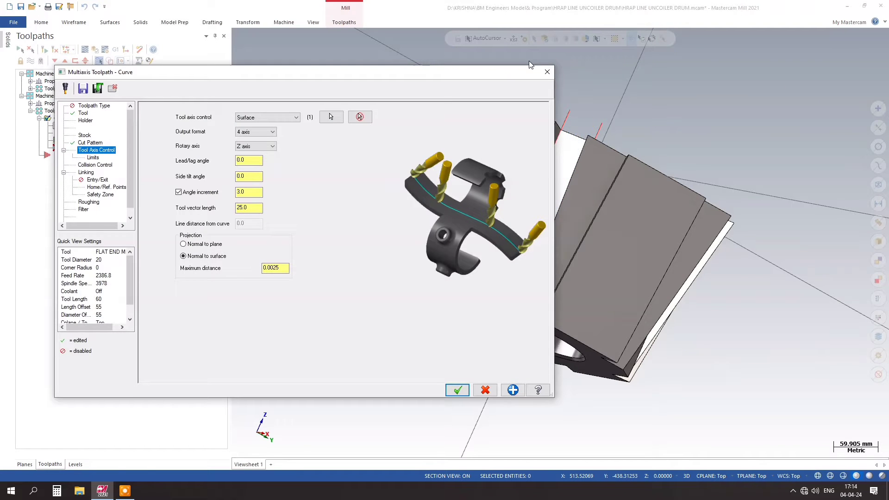
# - Set the rotary axis of the 4-axis output to Y axis and open the tool axis limits
pyautogui.click(256, 147)
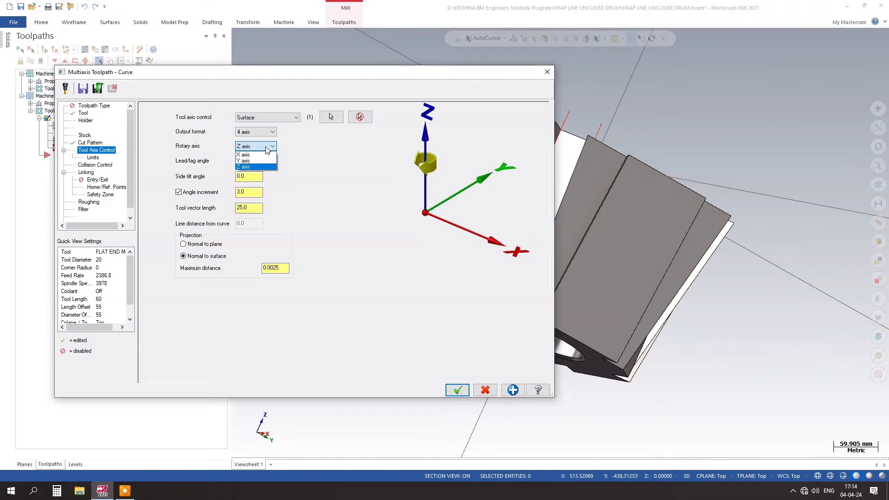
pyautogui.click(254, 162)
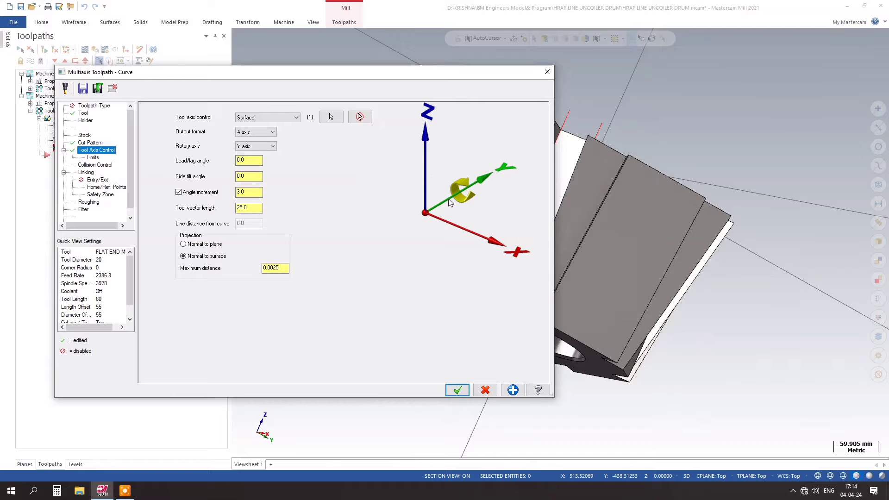
pyautogui.click(93, 158)
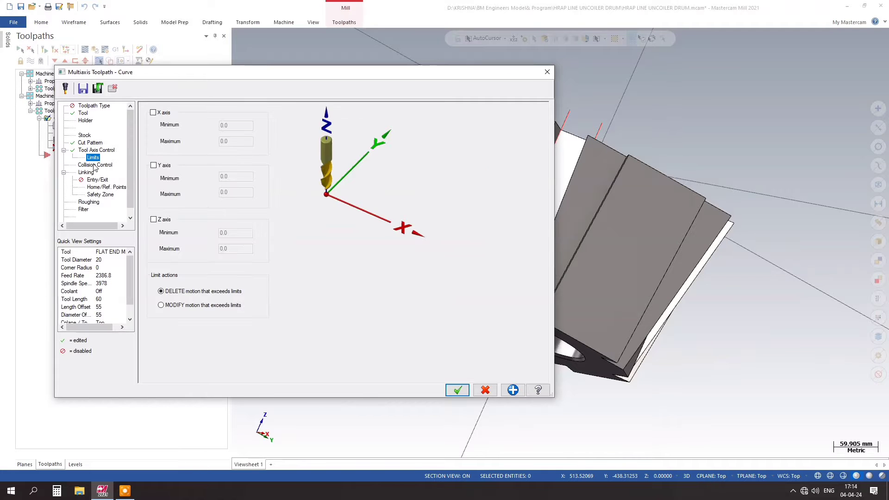
# - Review the Curve toolpath's collision control, linking heights, entry/exit, home and reference points, and safety zone settings
pyautogui.click(95, 165)
pyautogui.click(86, 173)
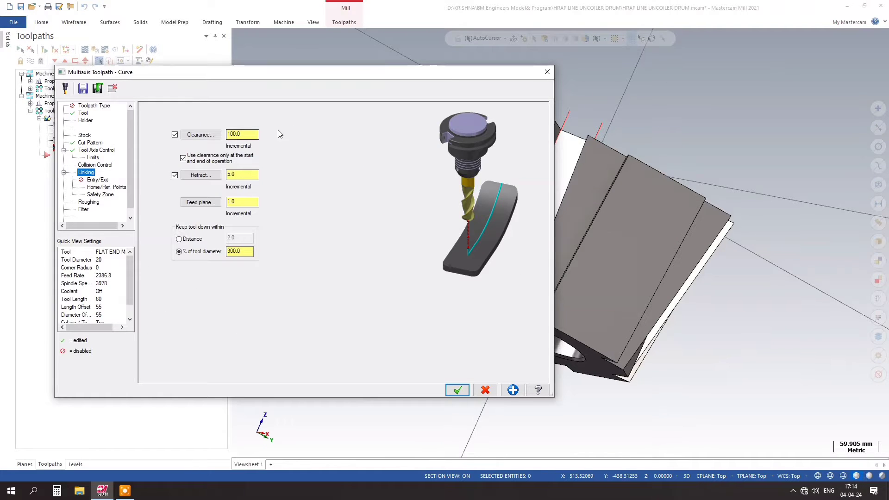
pyautogui.click(245, 174)
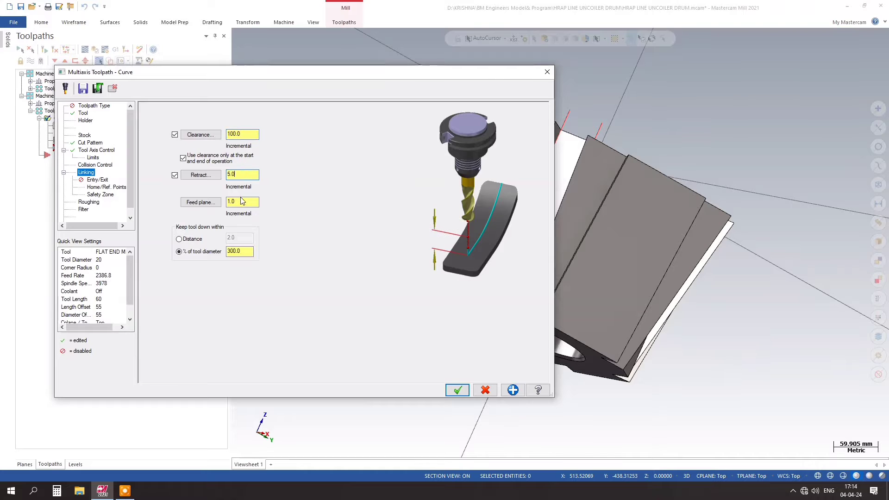
pyautogui.click(98, 179)
pyautogui.click(104, 187)
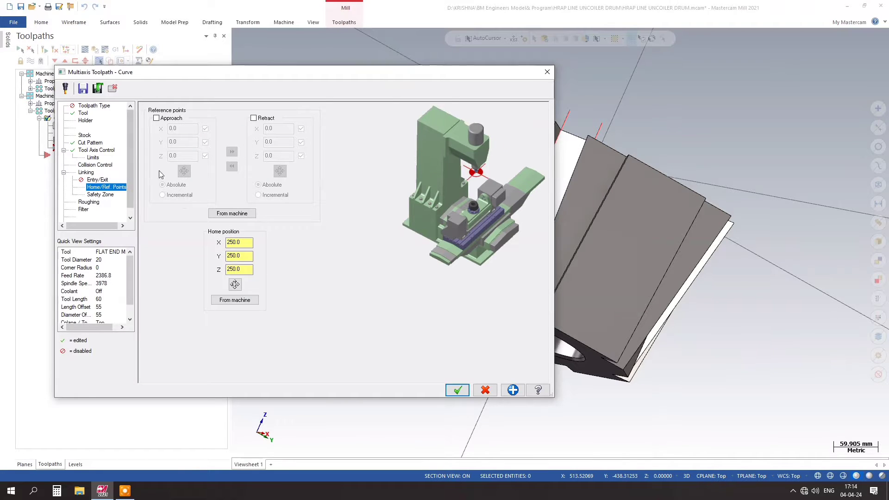
pyautogui.click(100, 194)
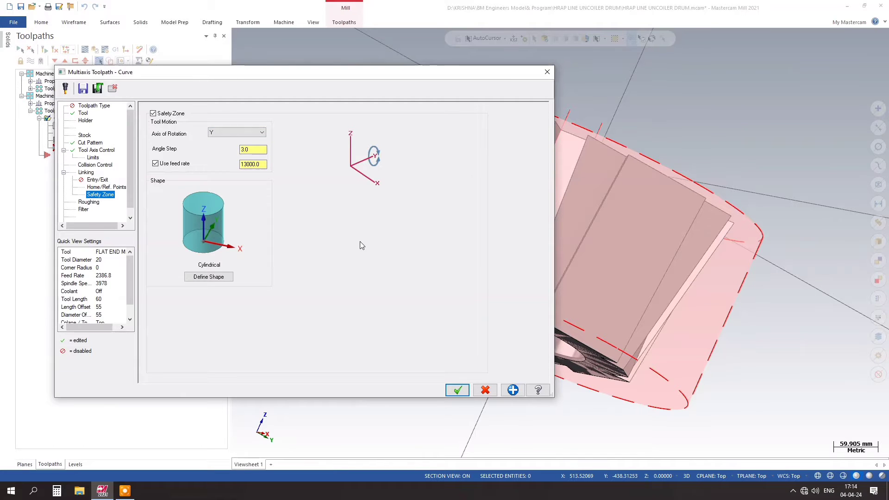
# - Recheck the tool axis limits and linking heights, and examine the multi-pass roughing settings
pyautogui.click(95, 151)
pyautogui.click(93, 157)
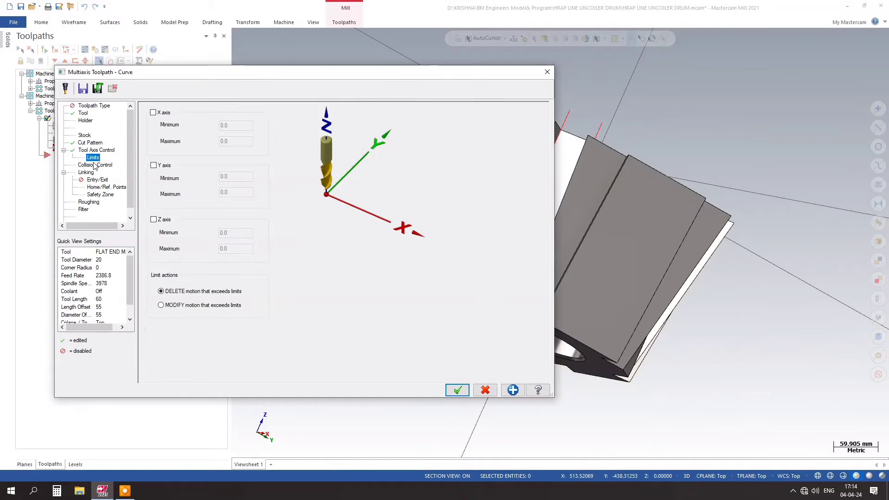
pyautogui.click(91, 173)
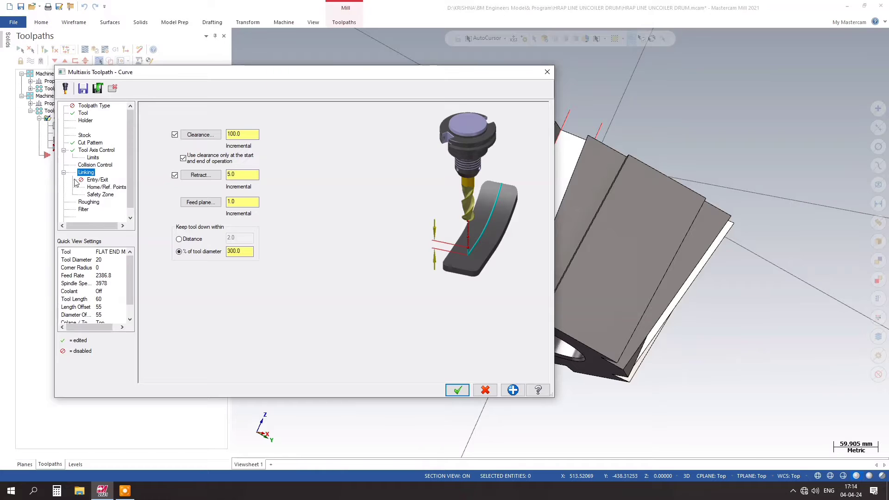
pyautogui.click(64, 173)
pyautogui.click(89, 181)
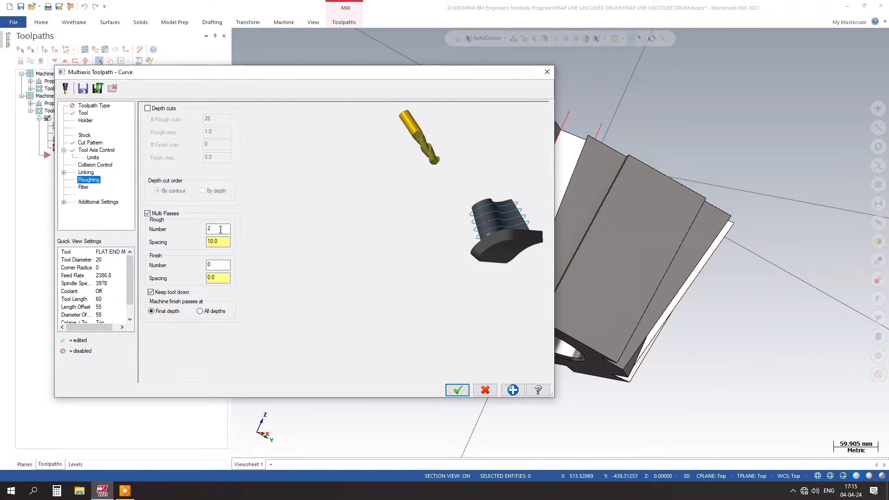
# - Accept the Curve toolpath parameters and try to regenerate the operation
pyautogui.click(457, 391)
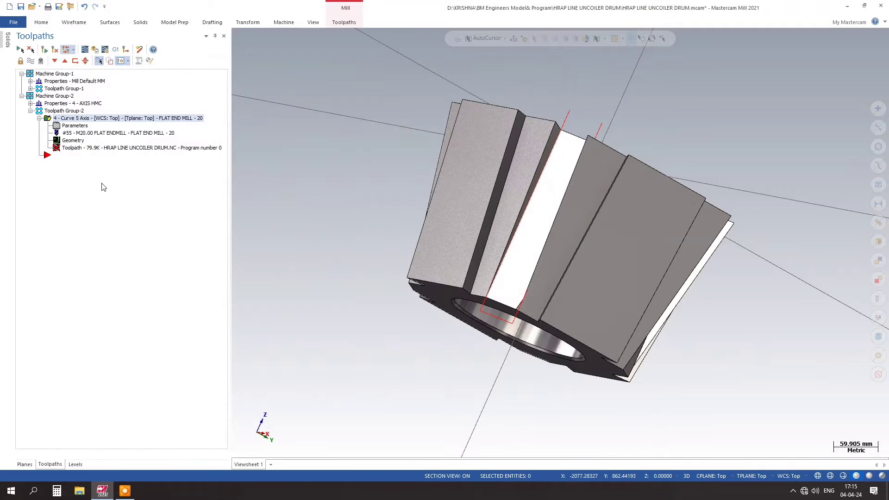
pyautogui.click(45, 50)
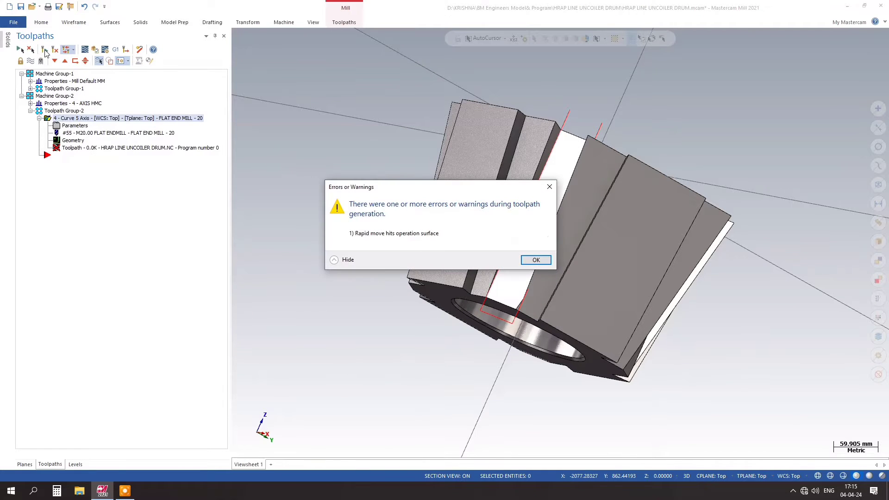
pyautogui.click(535, 260)
pyautogui.moveTo(258, 188)
pyautogui.mouseDown(button='middle')
pyautogui.moveTo(390, 169)
pyautogui.moveTo(268, 180)
pyautogui.mouseUp(button='middle')
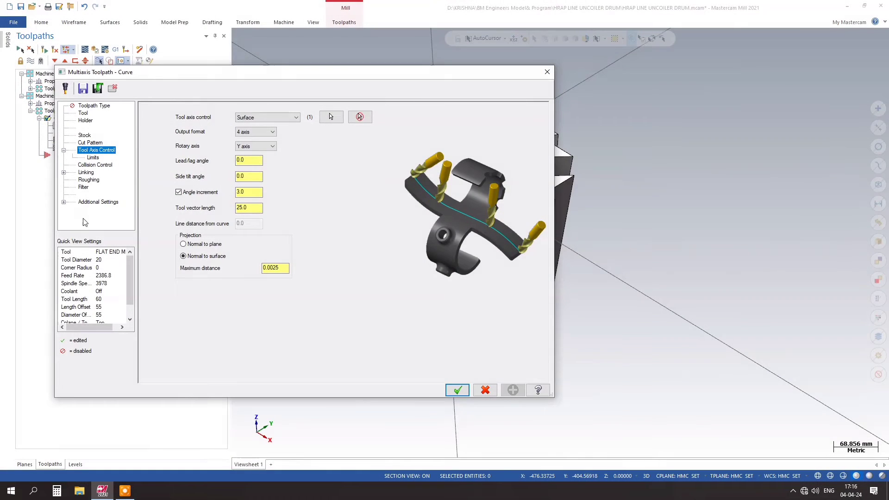
# - Check the roughing and linking settings of the Curve toolpath and accept the parameters
pyautogui.click(88, 181)
pyautogui.click(87, 173)
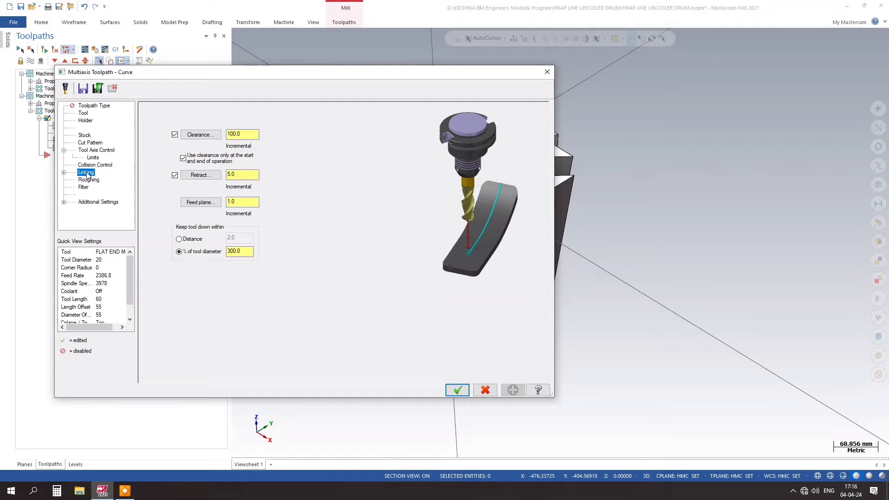
pyautogui.click(458, 390)
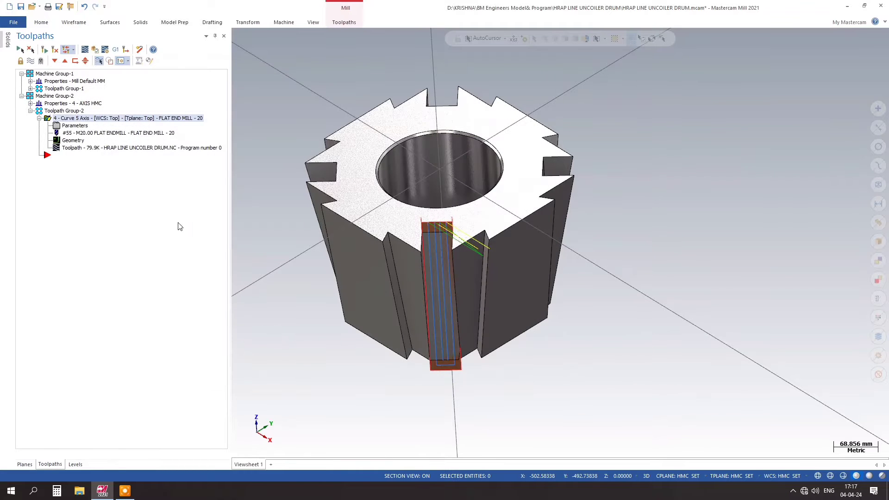
# - Reopen the Curve parameters and review the tool axis control, limits, linking, entry/exit, safety zone, roughing and filter settings
pyautogui.click(70, 125)
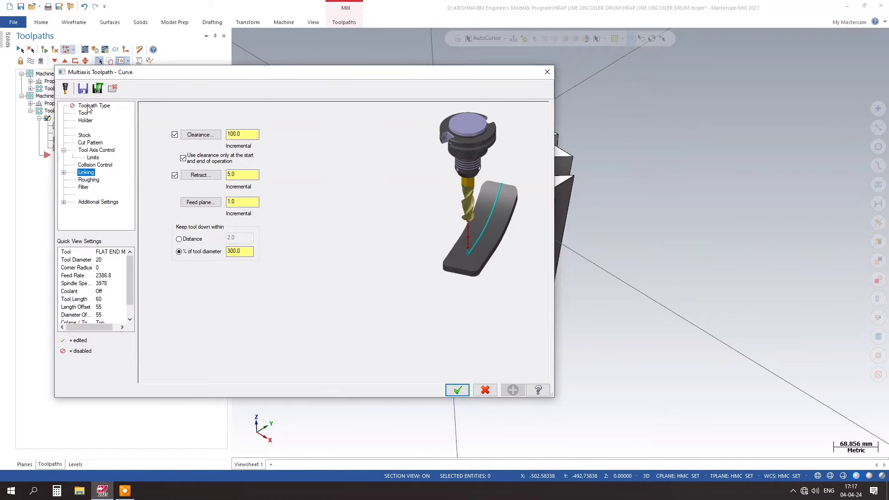
pyautogui.click(92, 150)
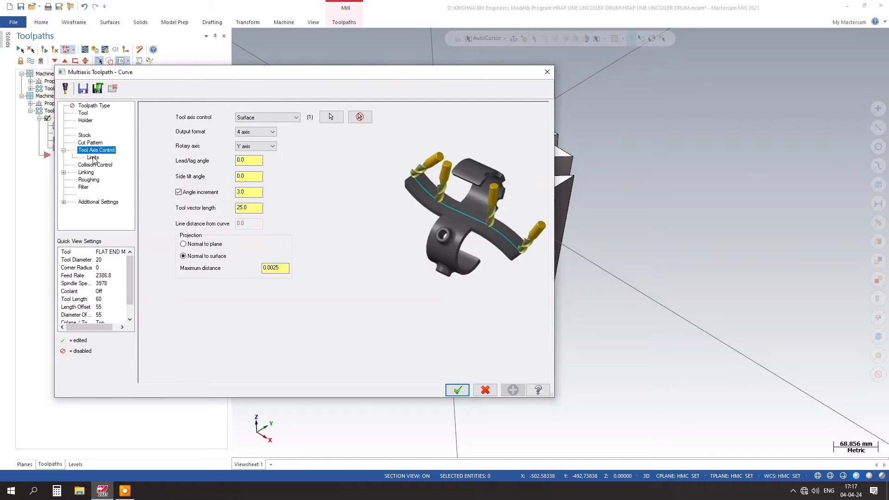
pyautogui.click(93, 158)
pyautogui.click(92, 165)
pyautogui.click(86, 172)
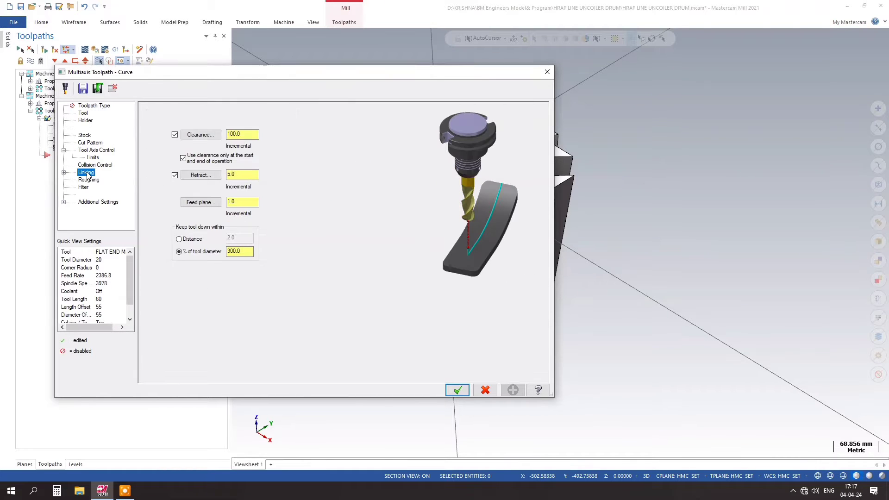
pyautogui.doubleClick(83, 173)
pyautogui.click(98, 180)
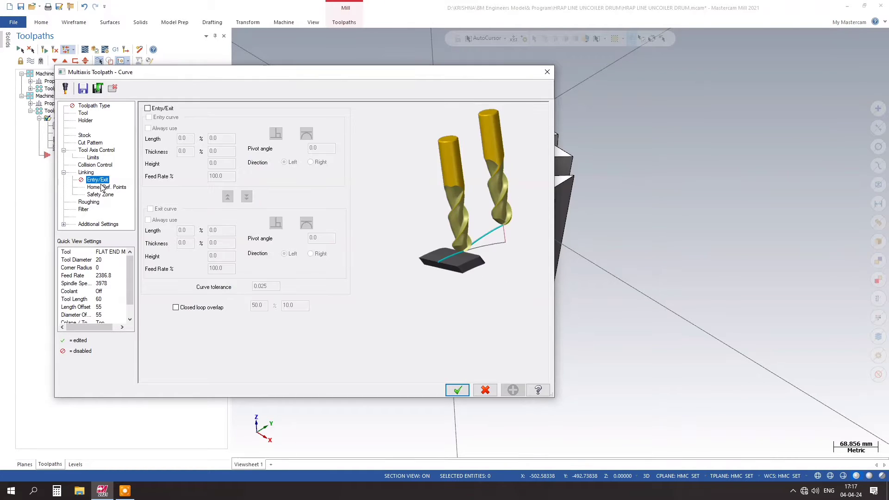
pyautogui.click(100, 195)
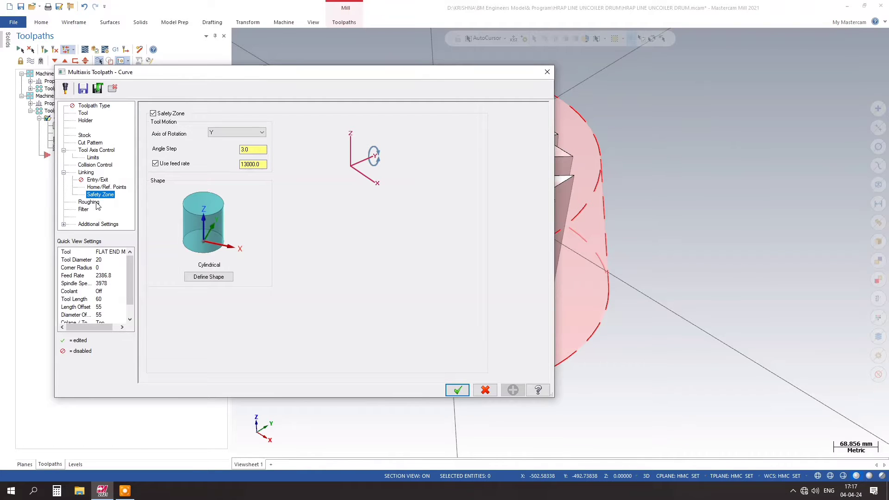
pyautogui.click(89, 202)
pyautogui.click(83, 210)
pyautogui.scroll(-2, 90, 202)
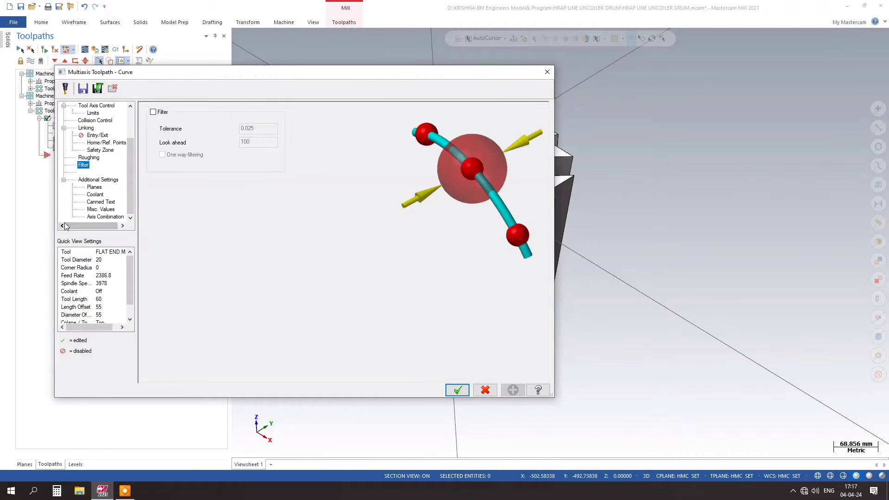
# - Set the toolpath's working coordinate system to HMC SET and copy it to the tool plane and construction plane
pyautogui.click(94, 188)
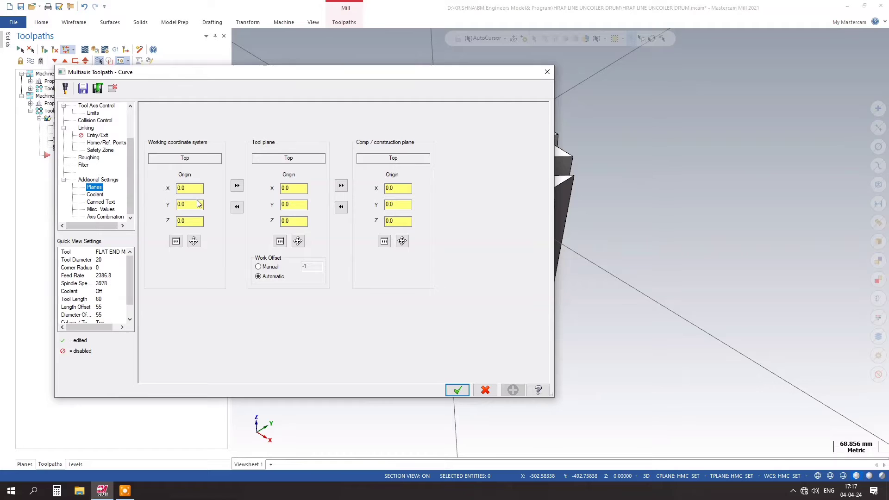
pyautogui.click(176, 240)
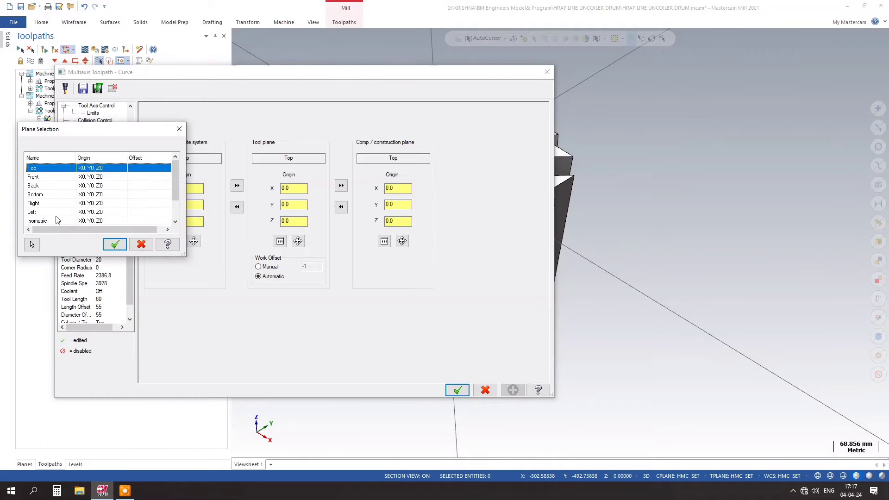
pyautogui.scroll(-1, 57, 217)
pyautogui.click(47, 221)
pyautogui.click(115, 244)
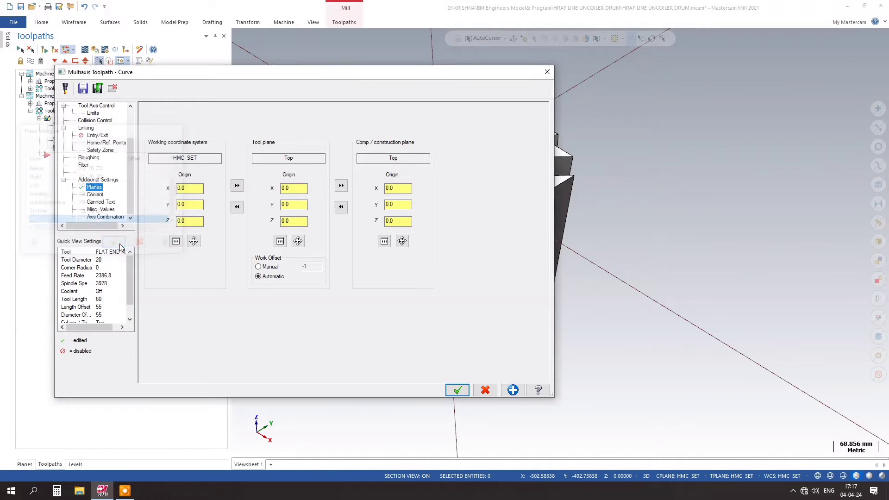
pyautogui.click(236, 185)
pyautogui.click(341, 185)
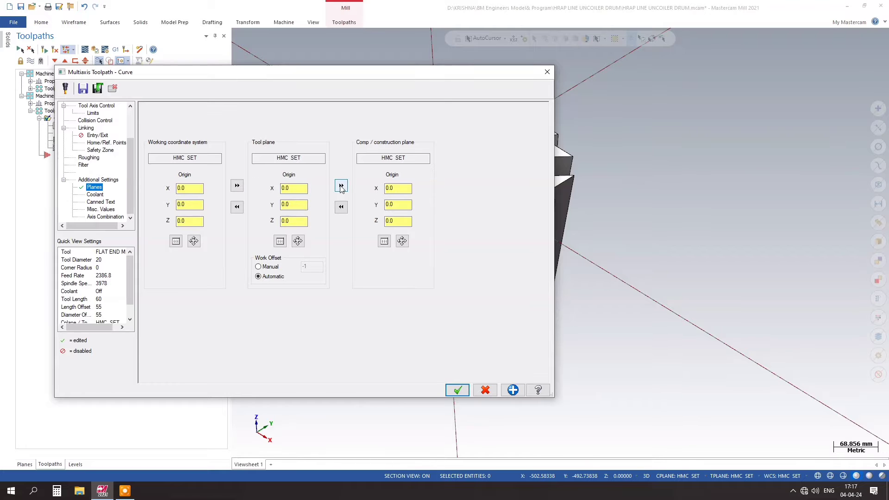
# - Apply the plane changes and regenerate the Curve toolpath on the drum slot
pyautogui.click(456, 389)
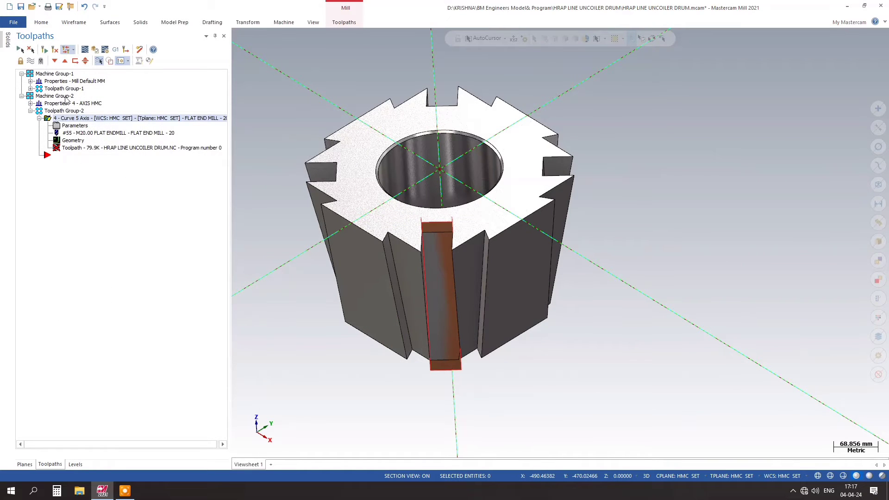
pyautogui.click(44, 49)
pyautogui.moveTo(370, 278)
pyautogui.mouseDown(button='middle')
pyautogui.moveTo(381, 172)
pyautogui.moveTo(422, 235)
pyautogui.mouseUp(button='middle')
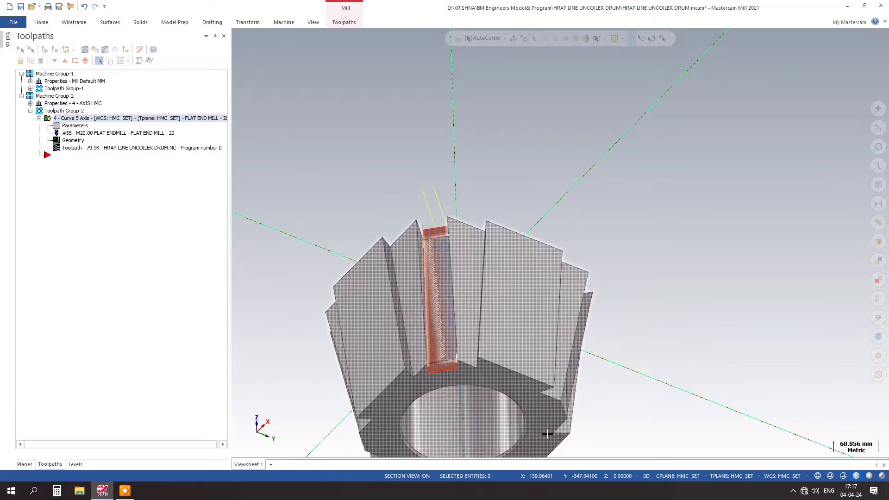
# - Backplot the Curve toolpath to check the tool motion along the slot, and close the simulation
pyautogui.click(80, 148)
pyautogui.moveTo(308, 167); pyautogui.dragTo(367, 106, button='middle')
pyautogui.click(237, 35)
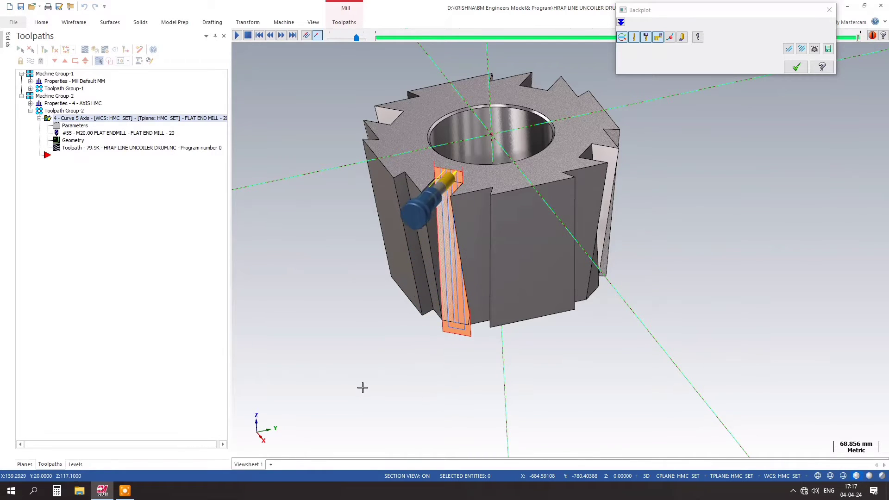
pyautogui.click(796, 66)
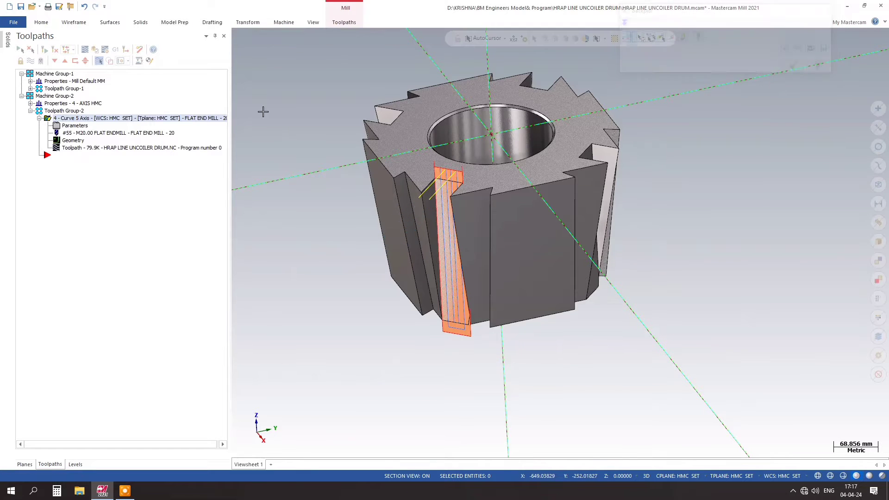
# - Recheck the linking, safety zone and tool axis control settings of the Curve operation and accept the parameters
pyautogui.click(74, 125)
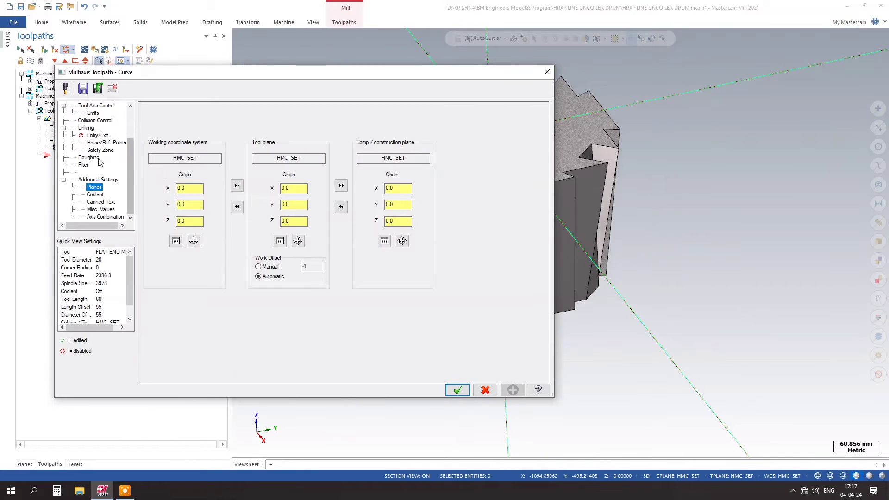
pyautogui.click(86, 128)
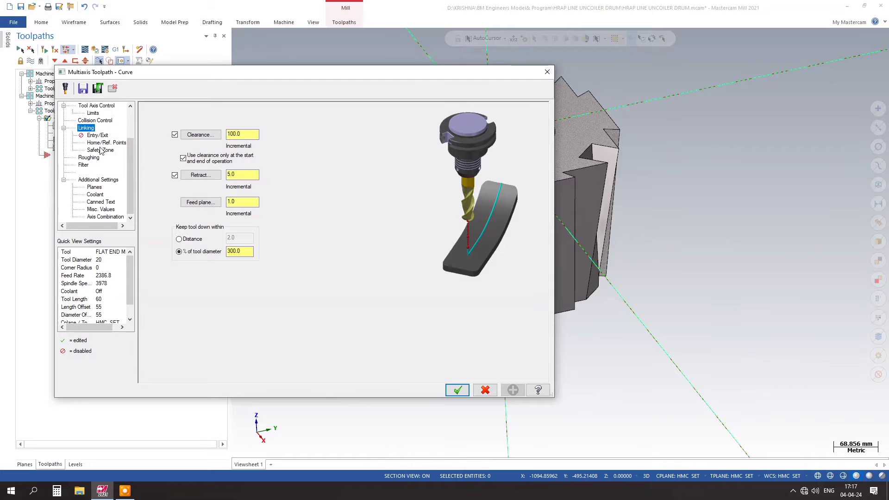
pyautogui.click(100, 150)
pyautogui.scroll(2, 100, 153)
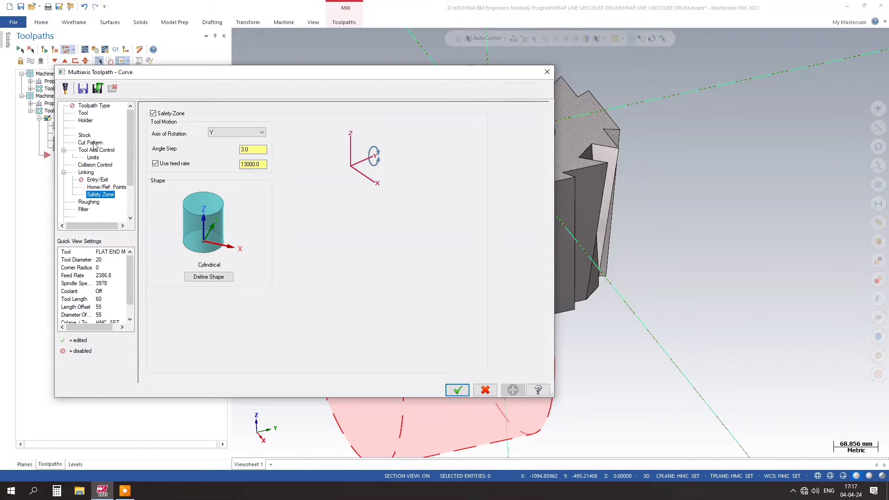
pyautogui.click(97, 150)
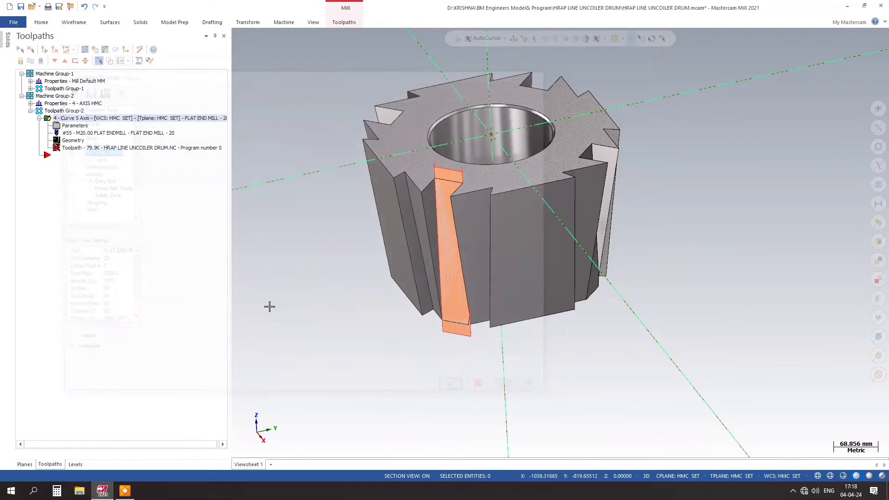
pyautogui.click(458, 391)
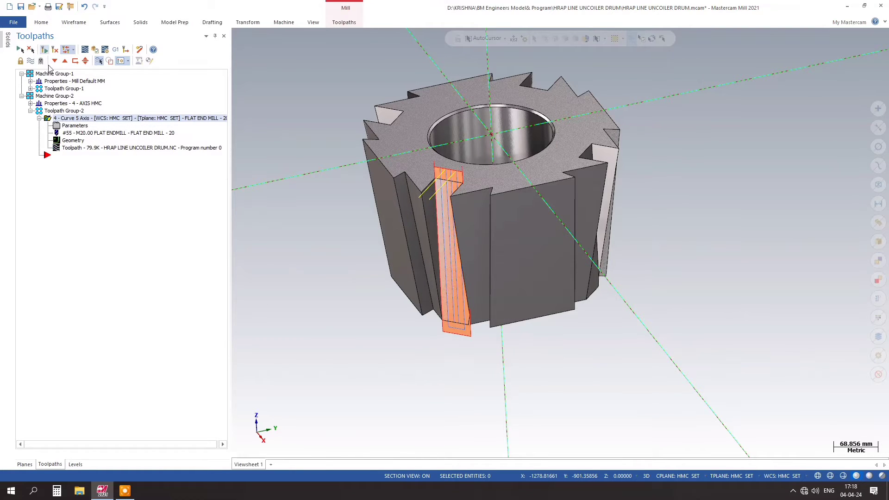
# - Hide level 12 SURFACE and return to the toolpath operations with the drum slot in view
pyautogui.click(75, 464)
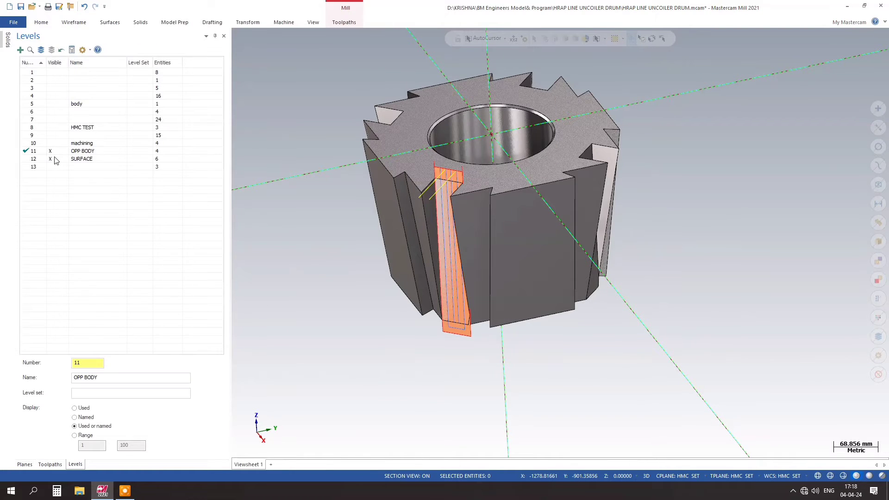
pyautogui.click(54, 159)
pyautogui.scroll(-1, 366, 220)
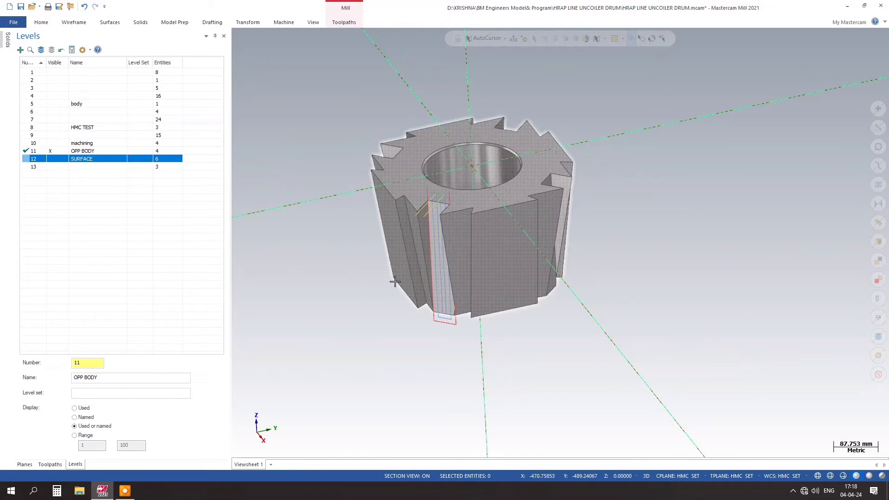
pyautogui.click(25, 464)
pyautogui.click(49, 464)
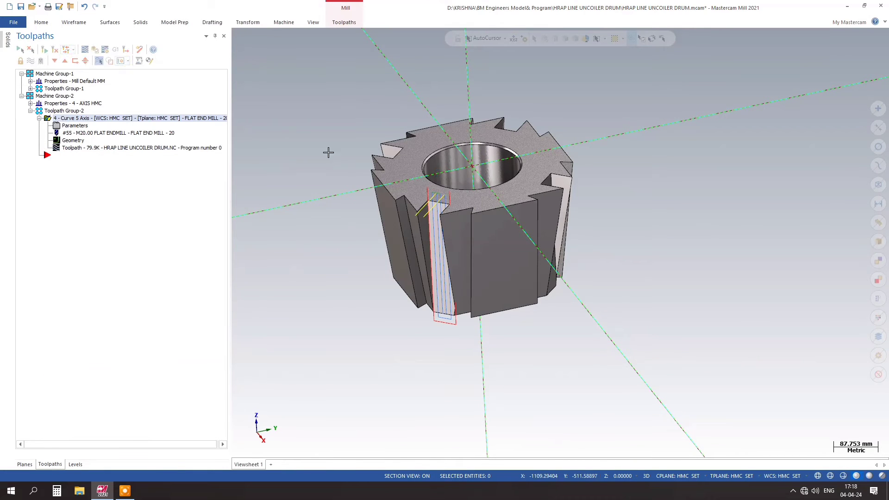
pyautogui.scroll(-1, 330, 207)
pyautogui.scroll(2, 371, 220)
pyautogui.moveTo(316, 223); pyautogui.dragTo(314, 213, button='middle')
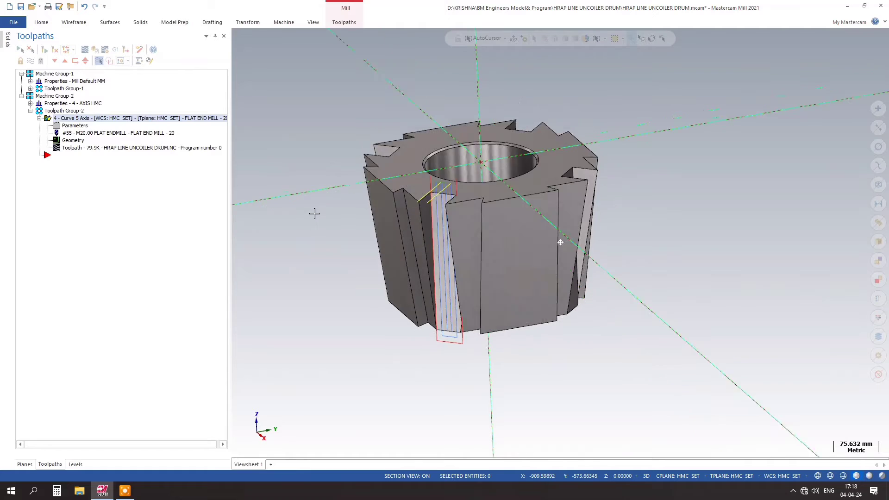
# - Backplot the Curve toolpath to check the tool motion along the drum slot, and close the simulation
pyautogui.click(91, 149)
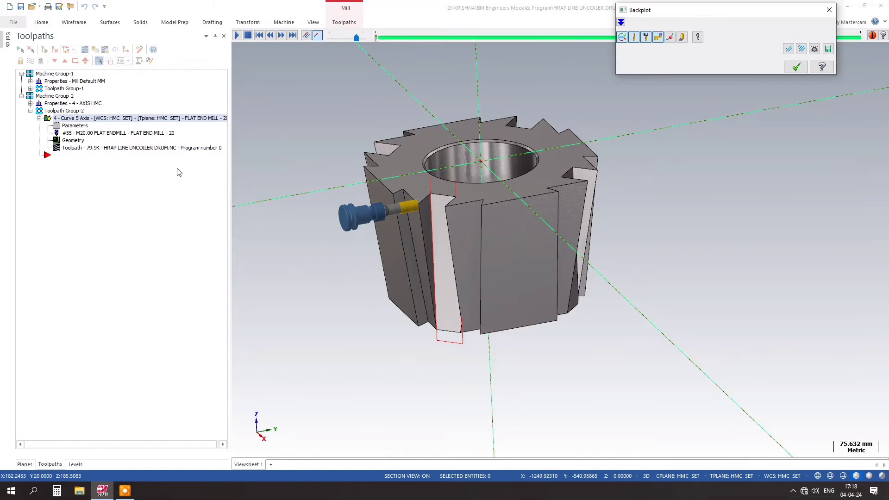
pyautogui.click(237, 36)
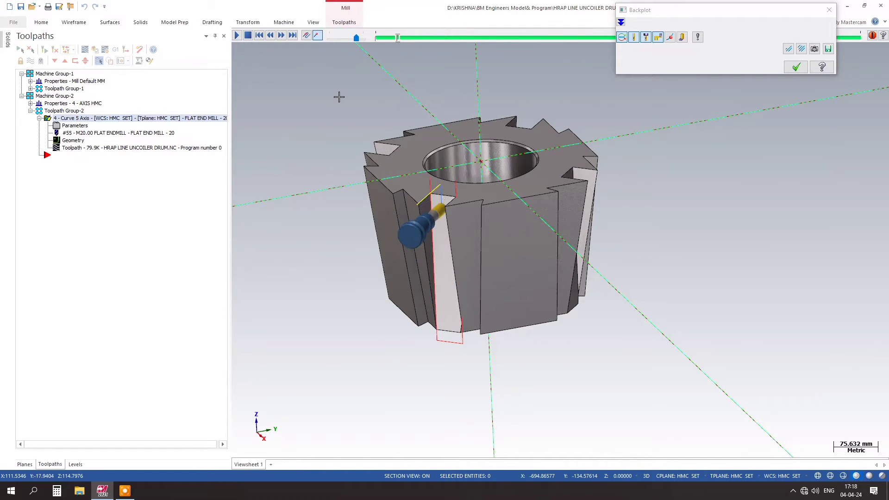
pyautogui.click(363, 38)
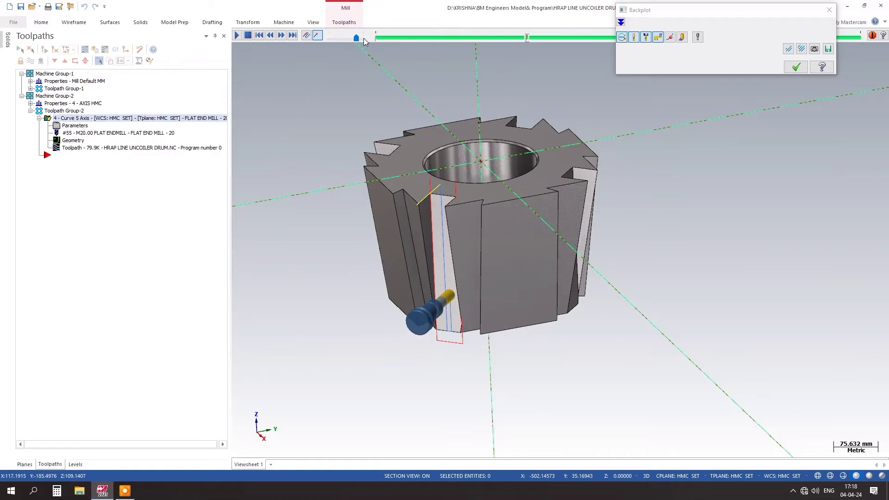
pyautogui.click(797, 67)
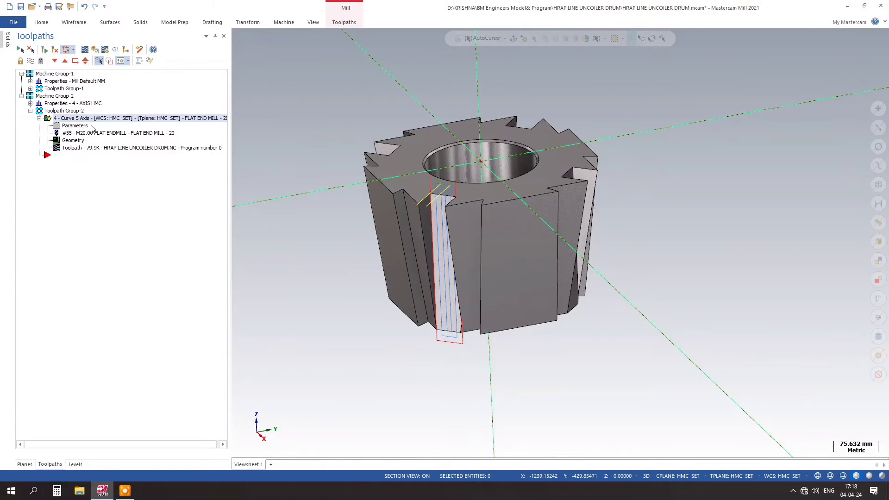
# - Enable depth cuts in the Curve operation with 26 rough cuts at a 1.0 step, regenerate the toolpath and save the file
pyautogui.click(72, 126)
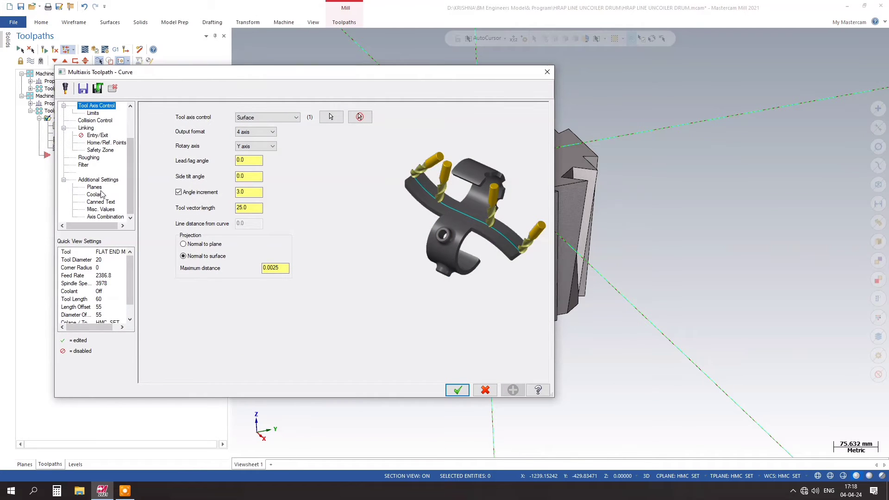
pyautogui.click(95, 150)
pyautogui.click(88, 157)
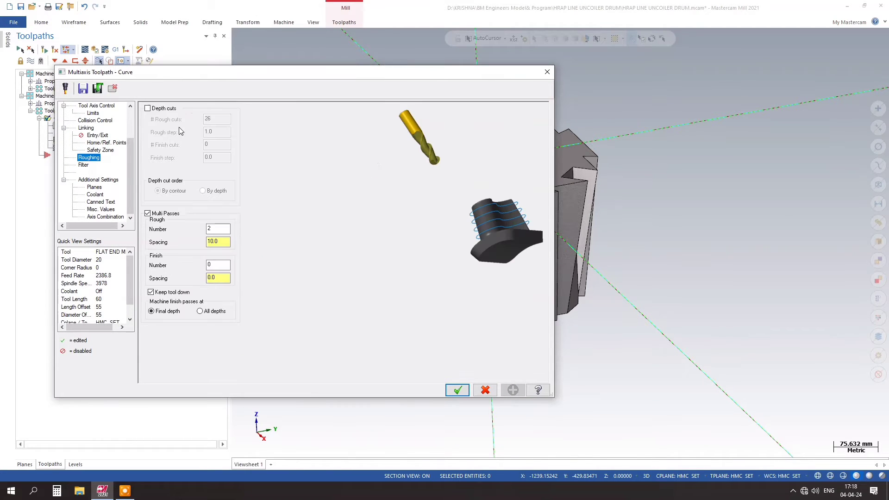
pyautogui.click(147, 108)
pyautogui.click(458, 390)
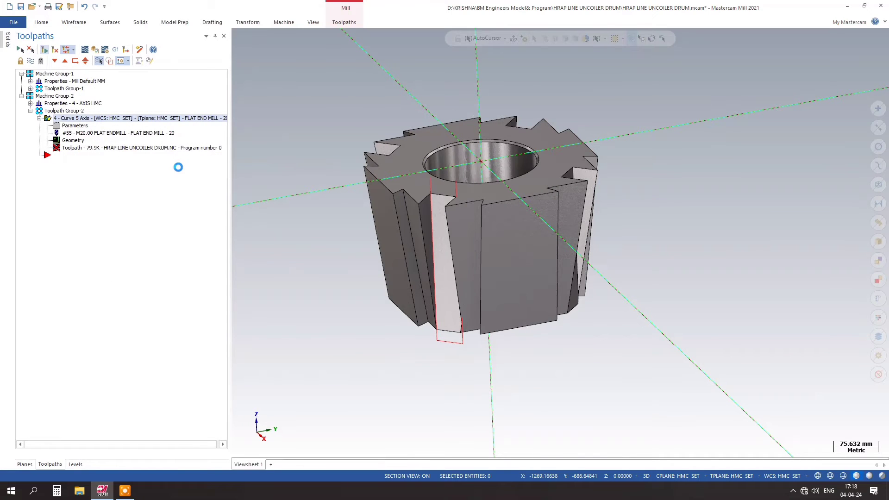
pyautogui.scroll(2, 395, 204)
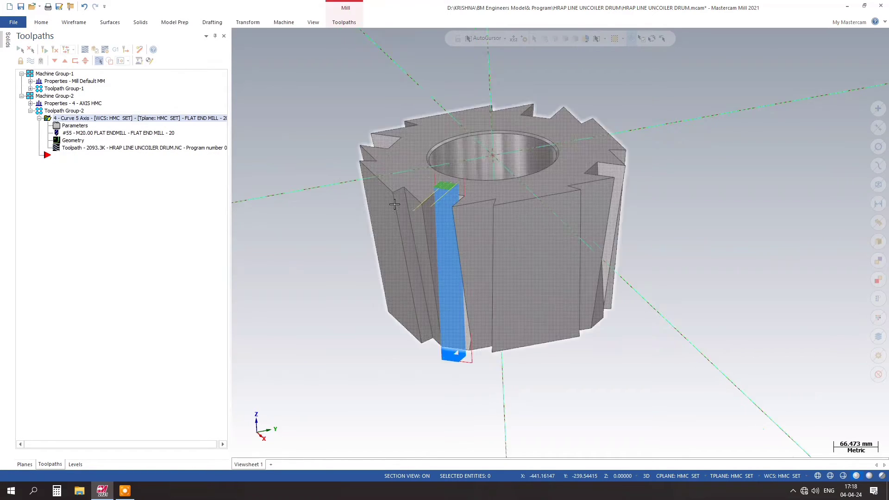
pyautogui.click(20, 8)
# - Backplot the regenerated depth-cut toolpath, examine the passes in the slot from several angles, and close the simulation
pyautogui.click(85, 49)
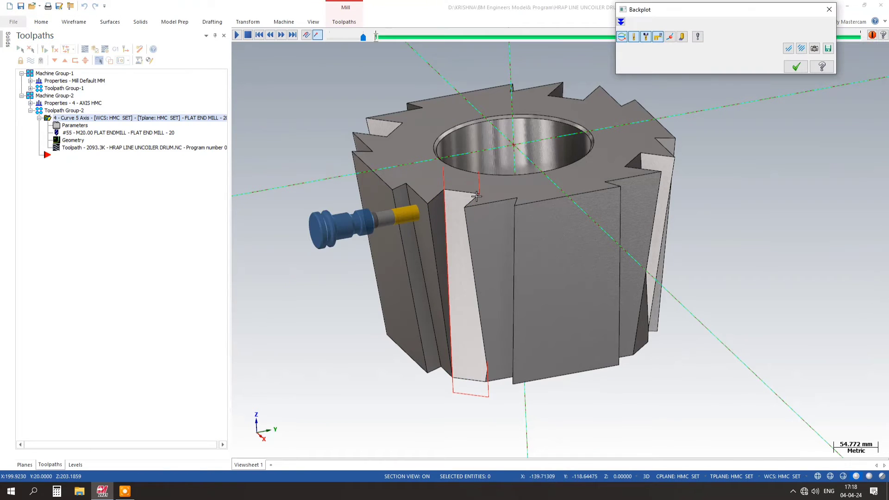
pyautogui.click(237, 34)
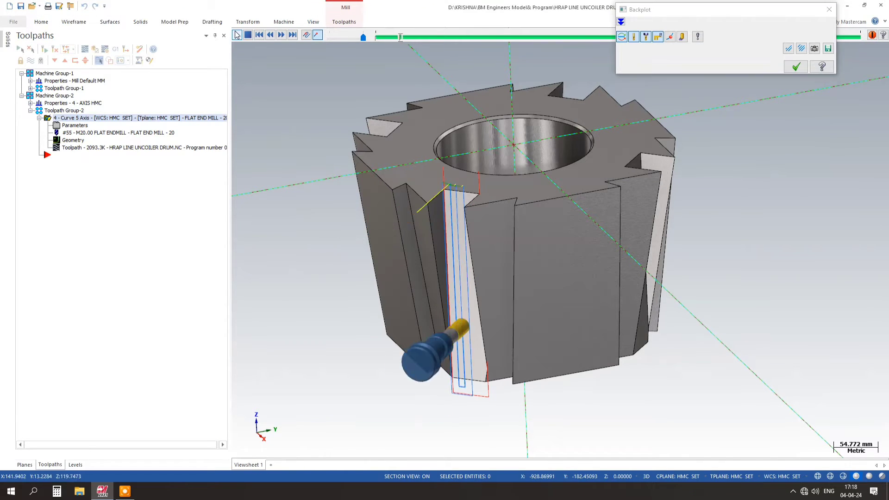
pyautogui.scroll(2, 446, 180)
pyautogui.scroll(1, 446, 179)
pyautogui.scroll(-3, 412, 210)
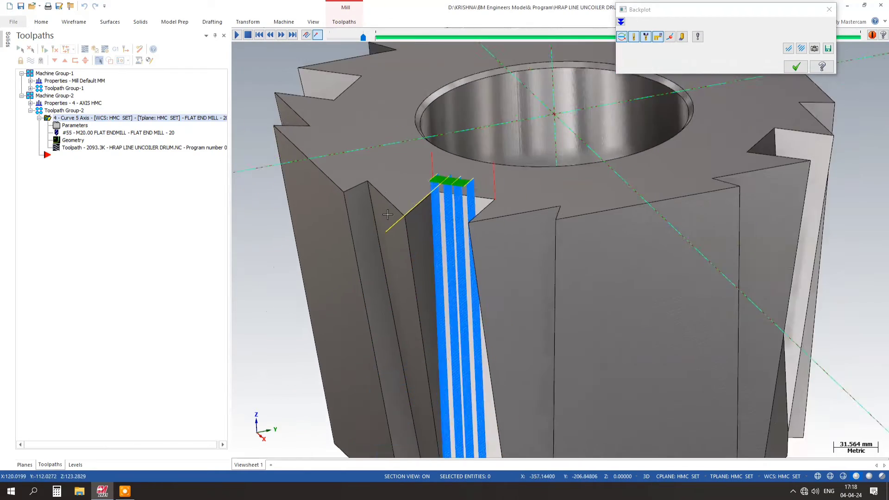
pyautogui.moveTo(413, 210); pyautogui.dragTo(462, 279, button='middle')
pyautogui.scroll(-3, 473, 366)
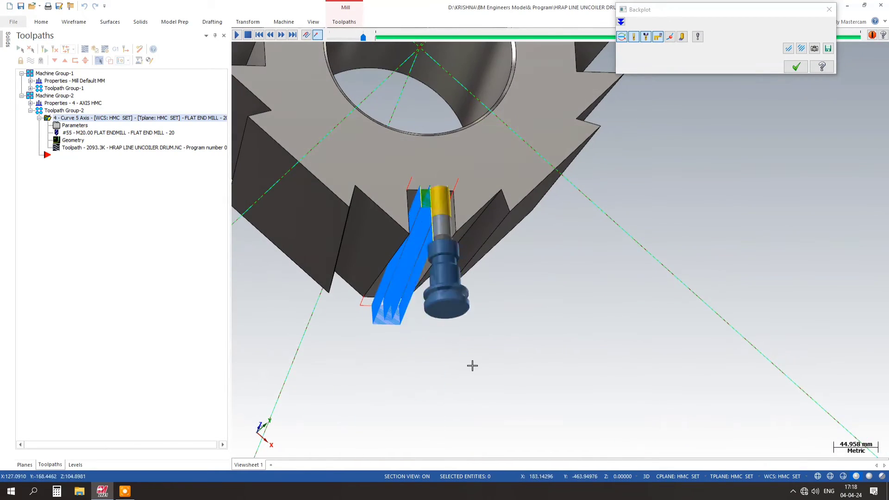
pyautogui.moveTo(477, 371); pyautogui.dragTo(463, 303, button='middle')
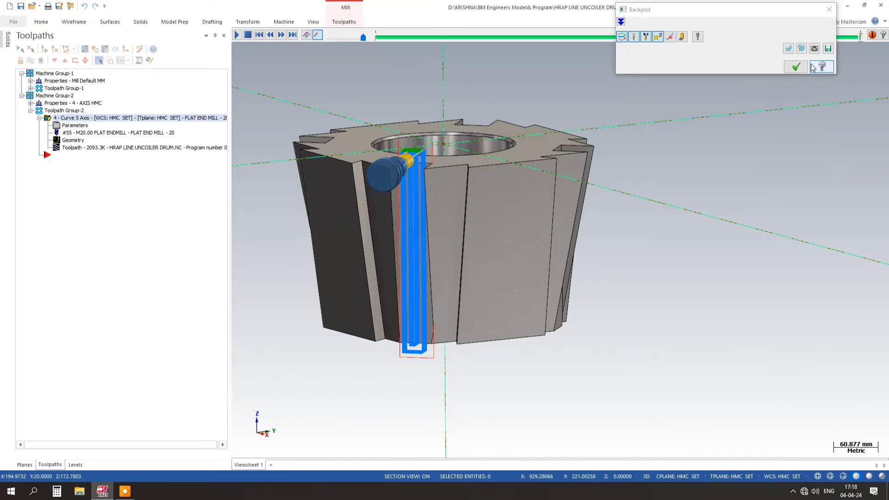
pyautogui.click(796, 67)
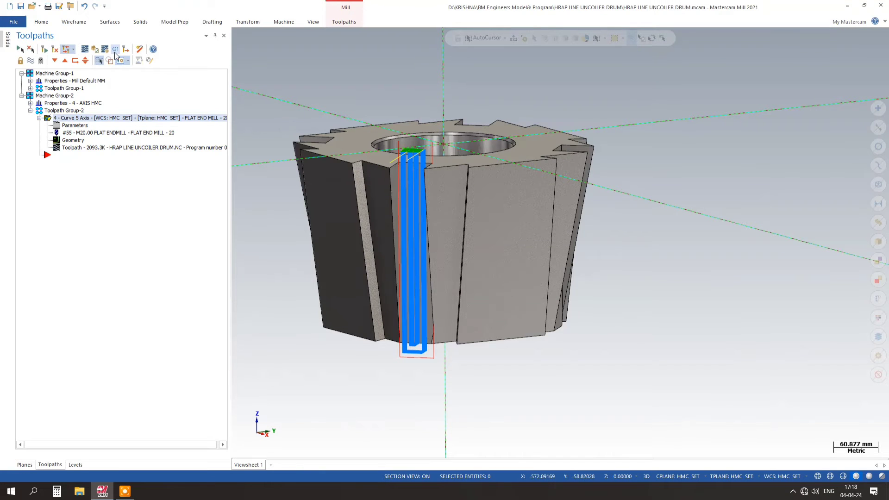
# - Post the Curve operation to HRAP LINE UNCOILER DRUM.NC, replacing the existing NC file
pyautogui.click(115, 52)
pyautogui.click(114, 275)
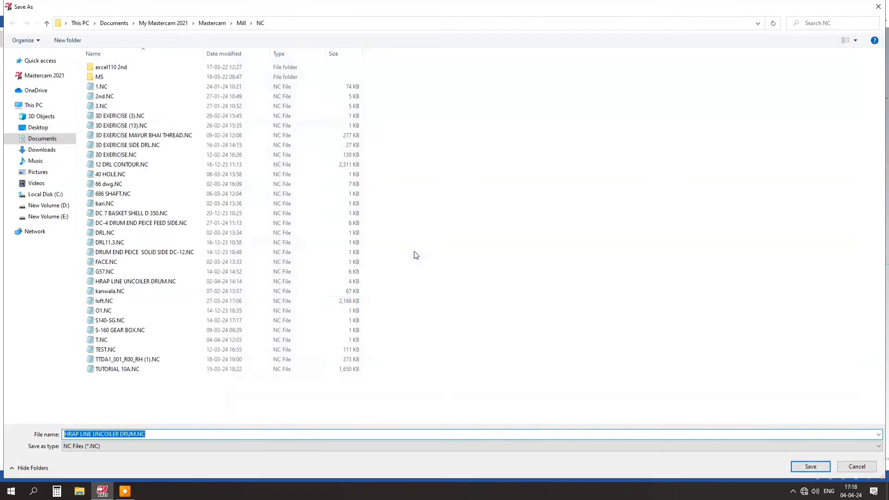
pyautogui.click(820, 468)
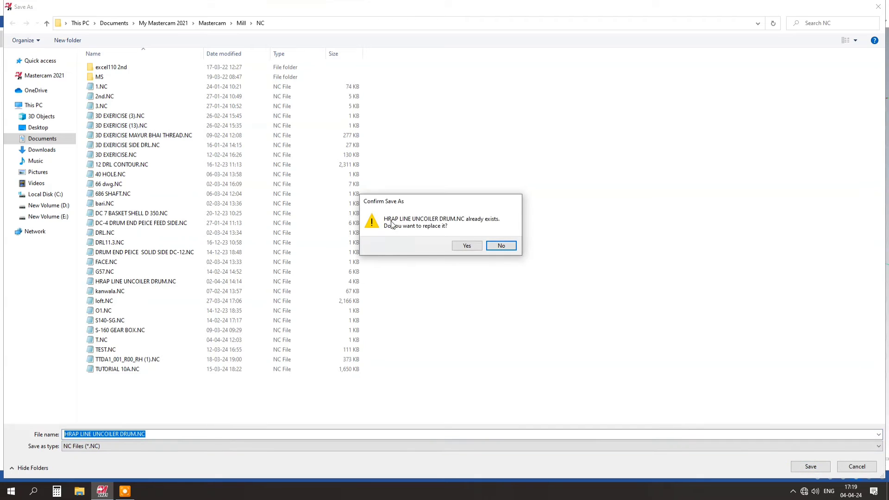
pyautogui.click(463, 250)
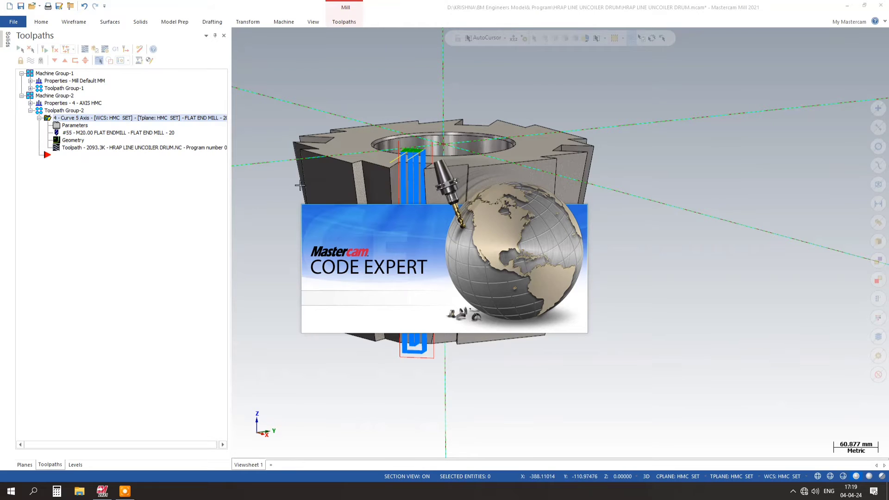
# - Examine the axis positioning in block N106 of the posted NC code, close the code editor and return to the drum model
pyautogui.scroll(-2, 308, 245)
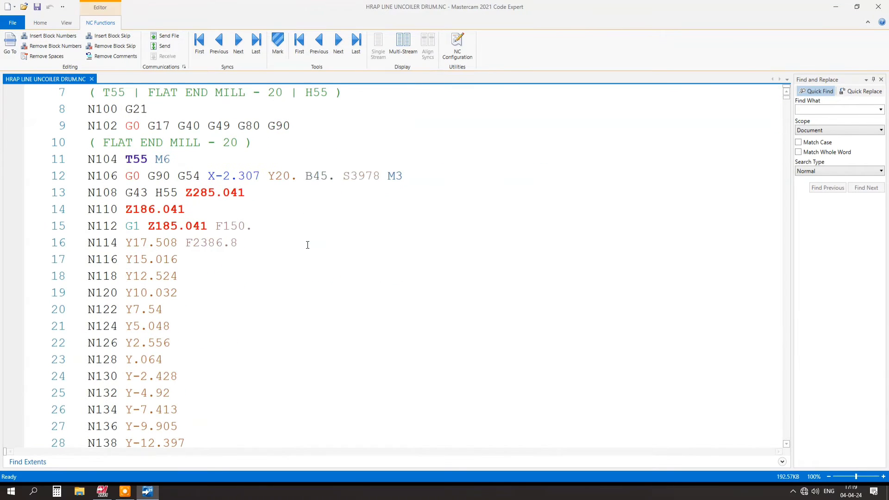
pyautogui.moveTo(133, 176); pyautogui.dragTo(329, 190)
pyautogui.click(330, 189)
pyautogui.click(314, 177)
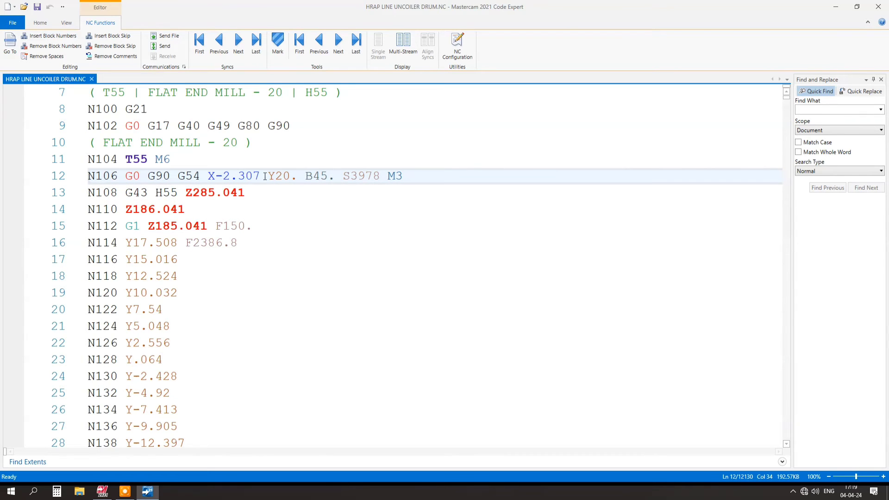
pyautogui.keyDown('ctrl'); pyautogui.scroll(5, 312, 198); pyautogui.keyUp('ctrl')
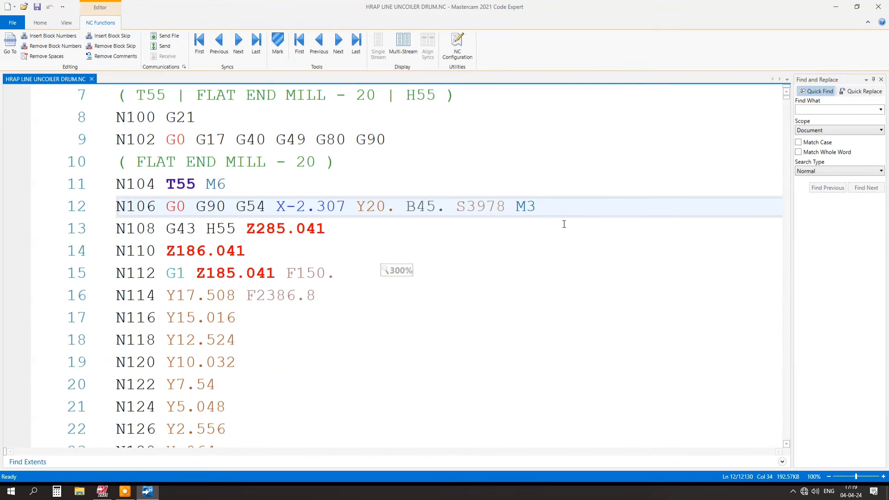
pyautogui.moveTo(579, 208); pyautogui.dragTo(129, 199)
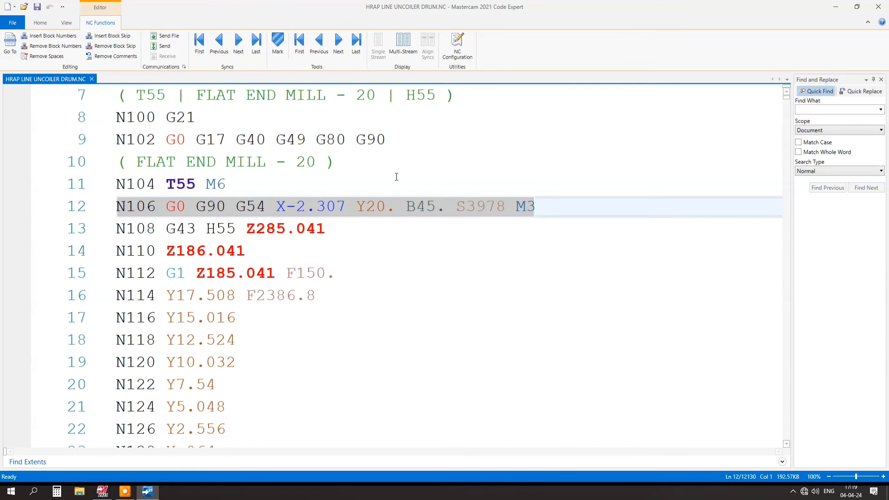
pyautogui.click(416, 140)
pyautogui.click(879, 7)
pyautogui.scroll(2, 309, 240)
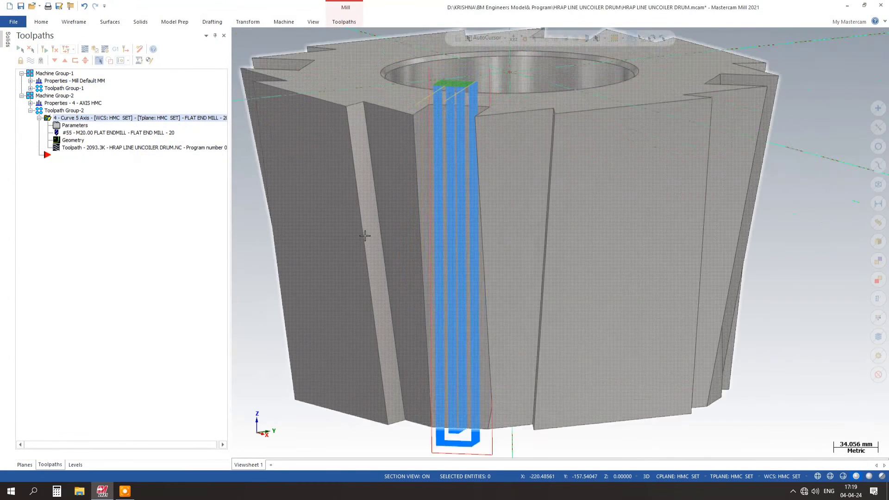